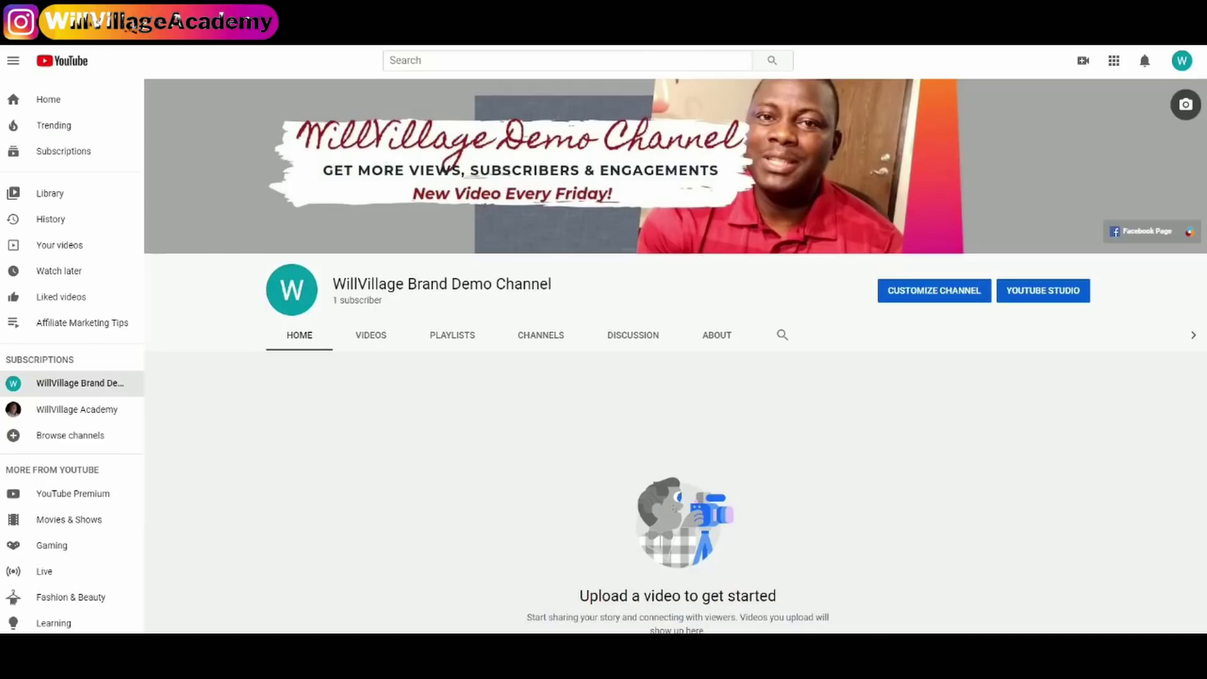
# - From YouTube's account settings, open the Brand Account details and permissions for WillVillage Brand Demo Channel
pyautogui.click(1182, 61)
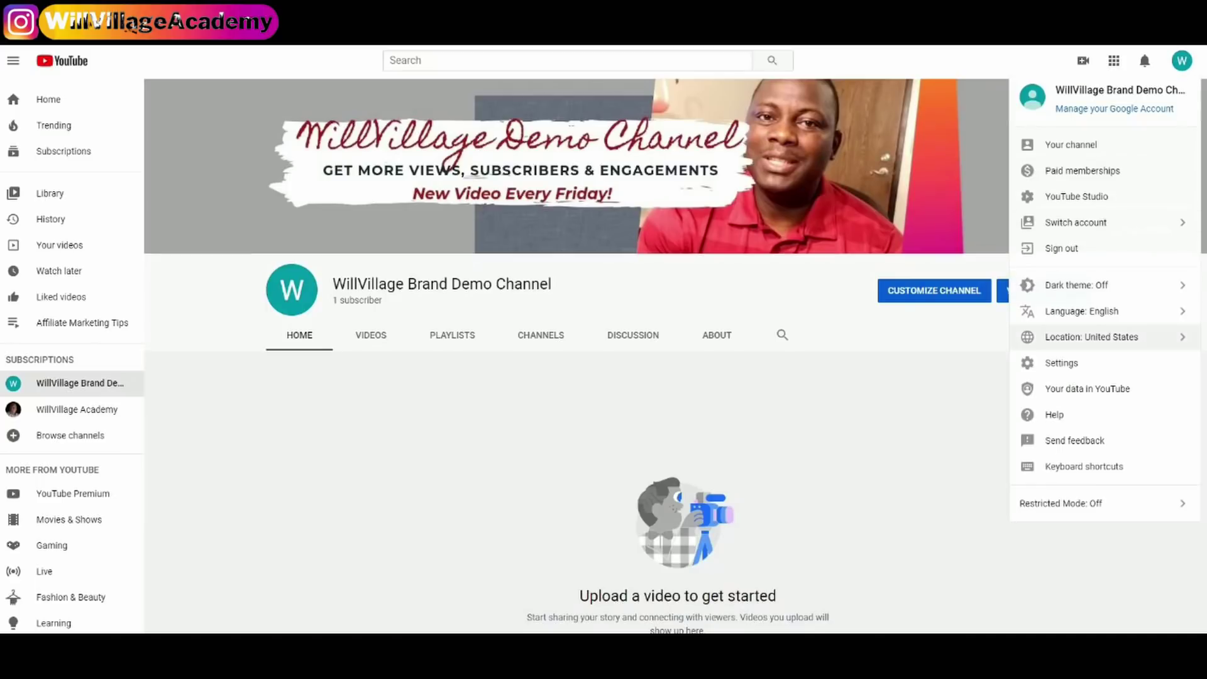
pyautogui.click(1061, 363)
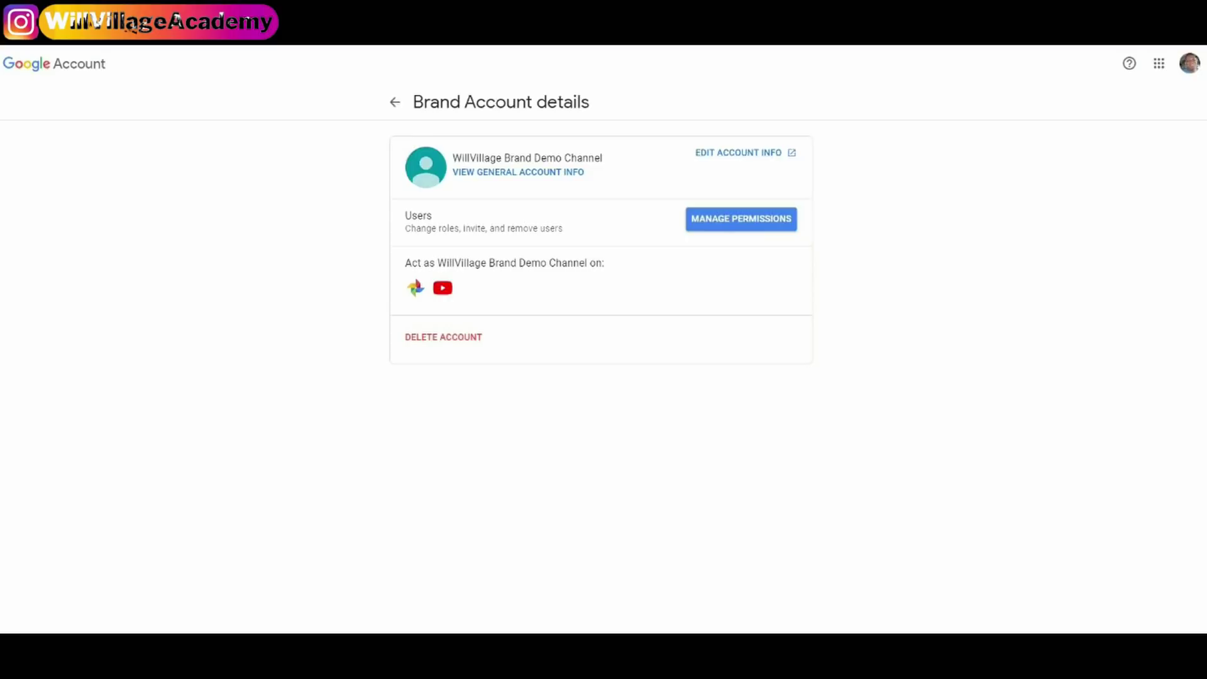
pyautogui.click(742, 219)
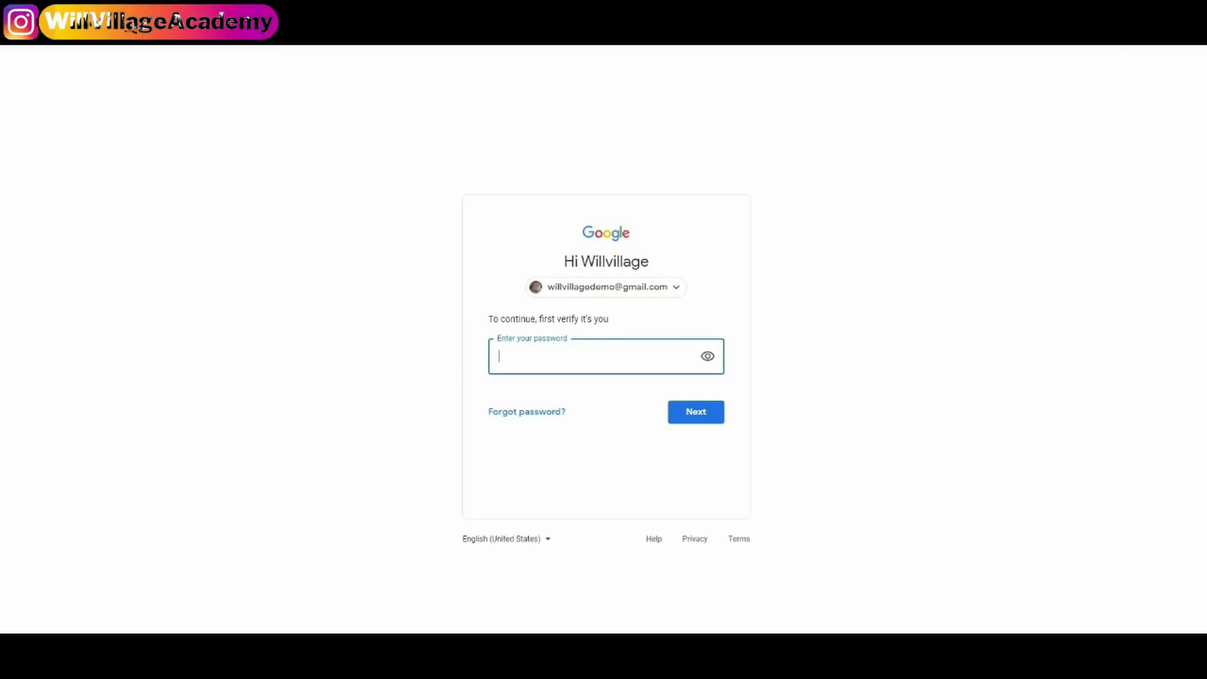
# - Verify identity with the account password and a texted 6-digit verification code
pyautogui.hotkey('ctrl', 'v')
pyautogui.click(695, 412)
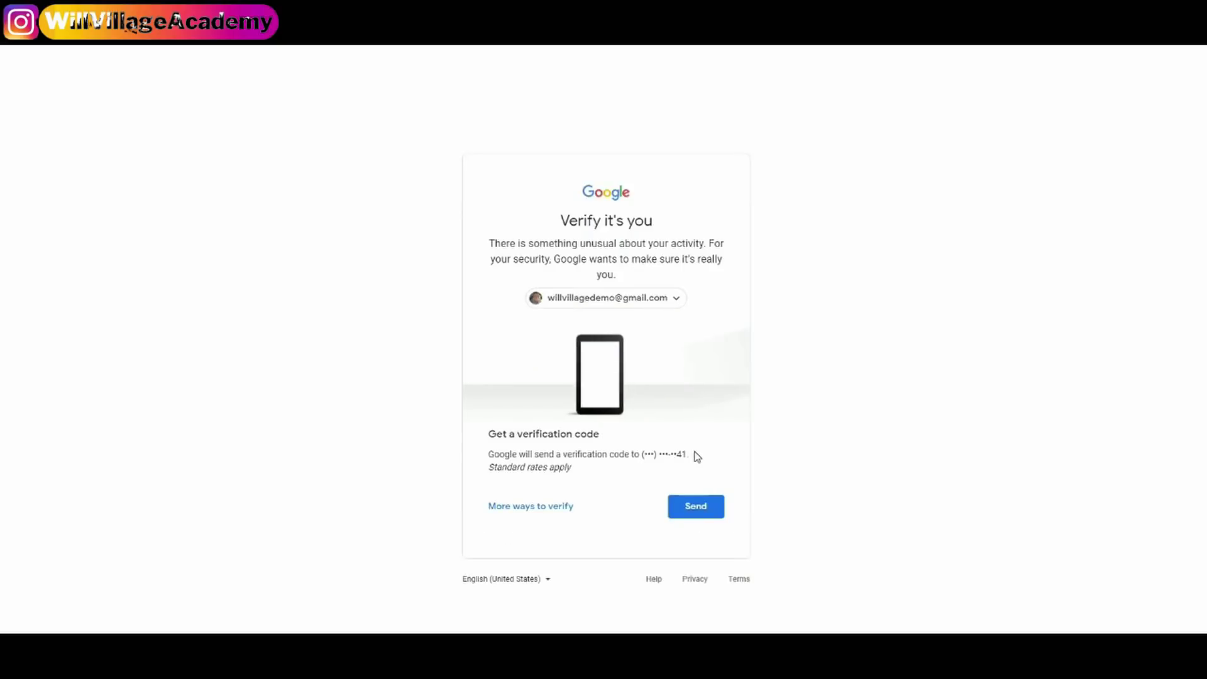
pyautogui.click(704, 508)
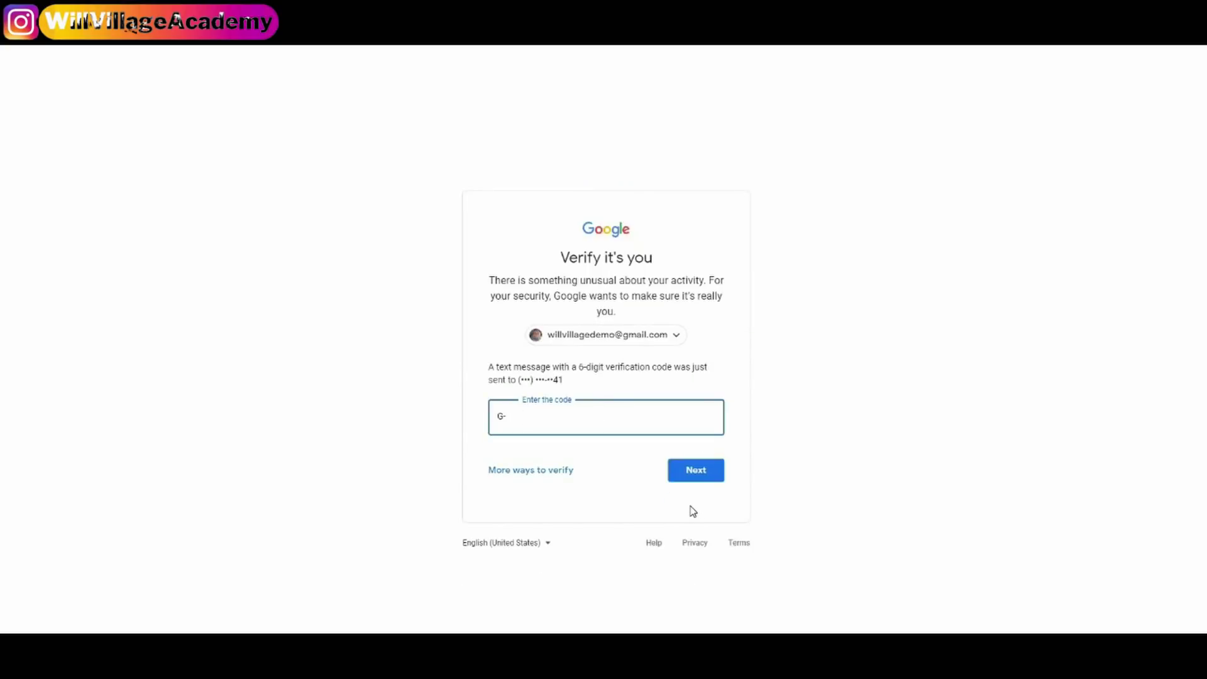
pyautogui.click(696, 470)
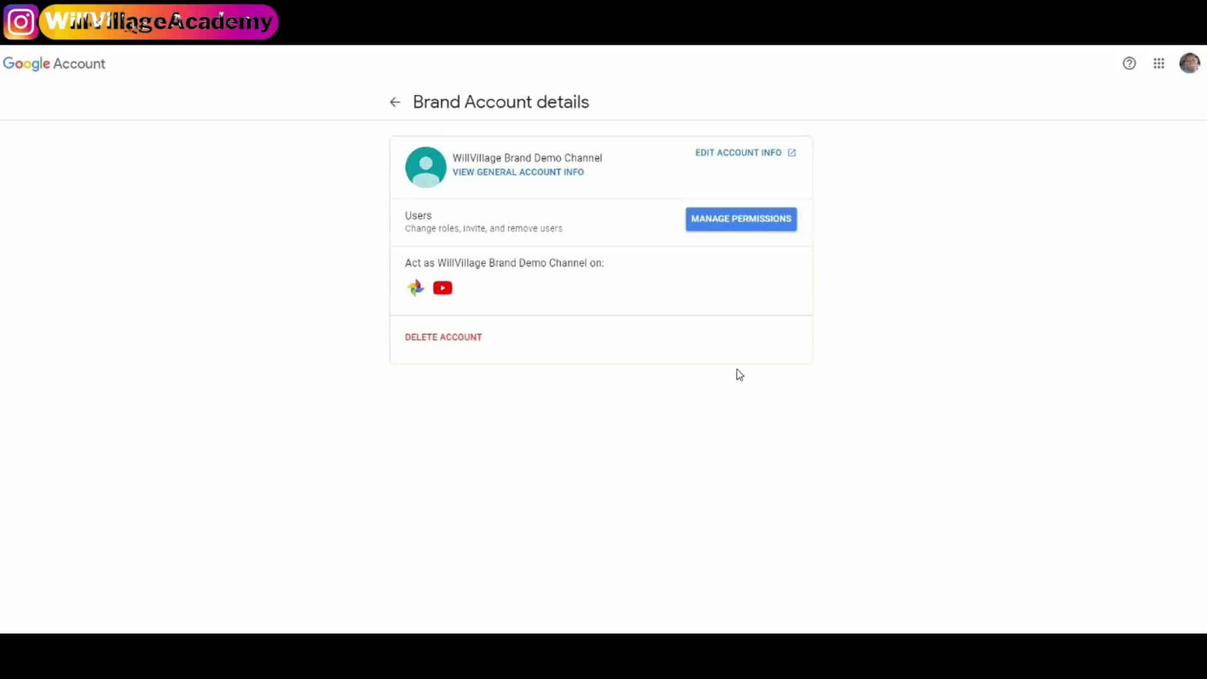
# - Open Manage permissions and start an Add new users invitation for the brand channel
pyautogui.click(768, 220)
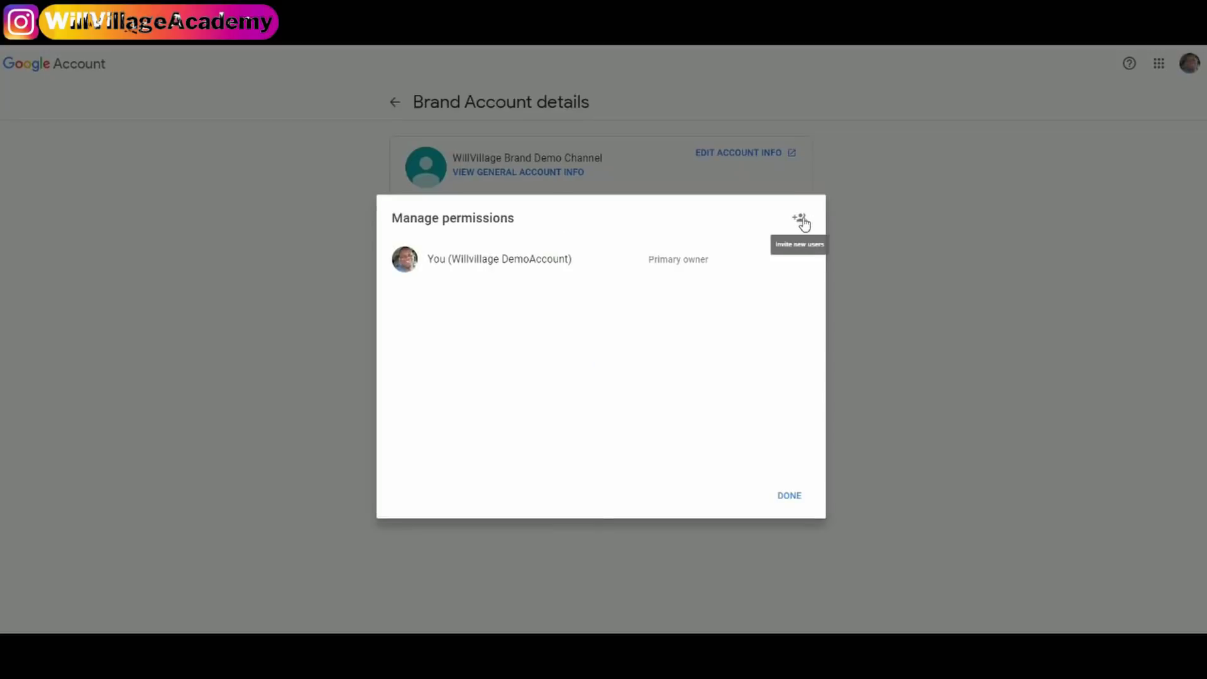
pyautogui.click(801, 220)
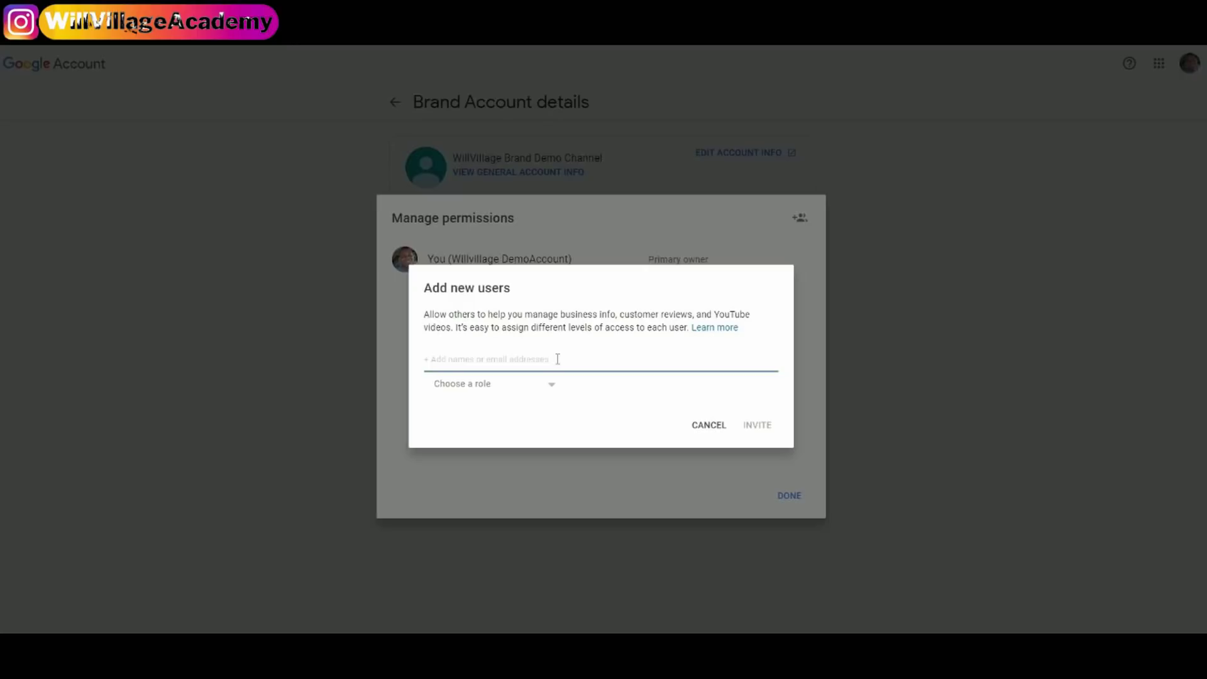
# - Invite the second account's e-mail address with the Owner role and send the invitation
pyautogui.hotkey('ctrl', 'v')
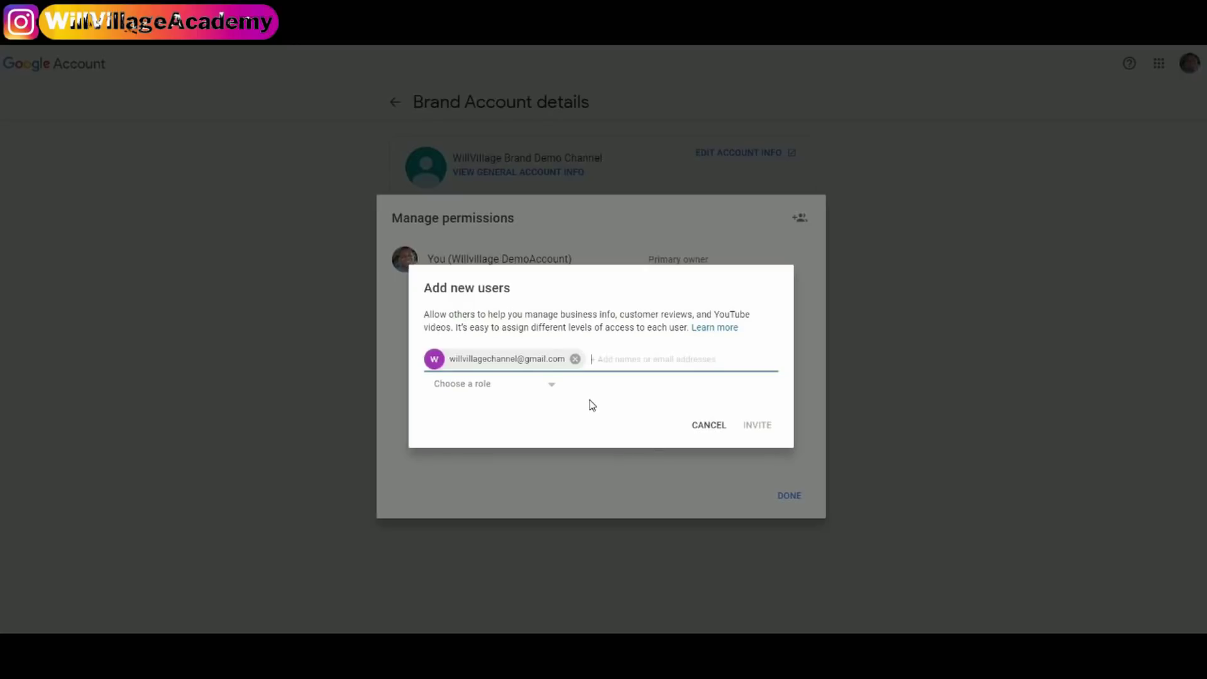
pyautogui.click(551, 386)
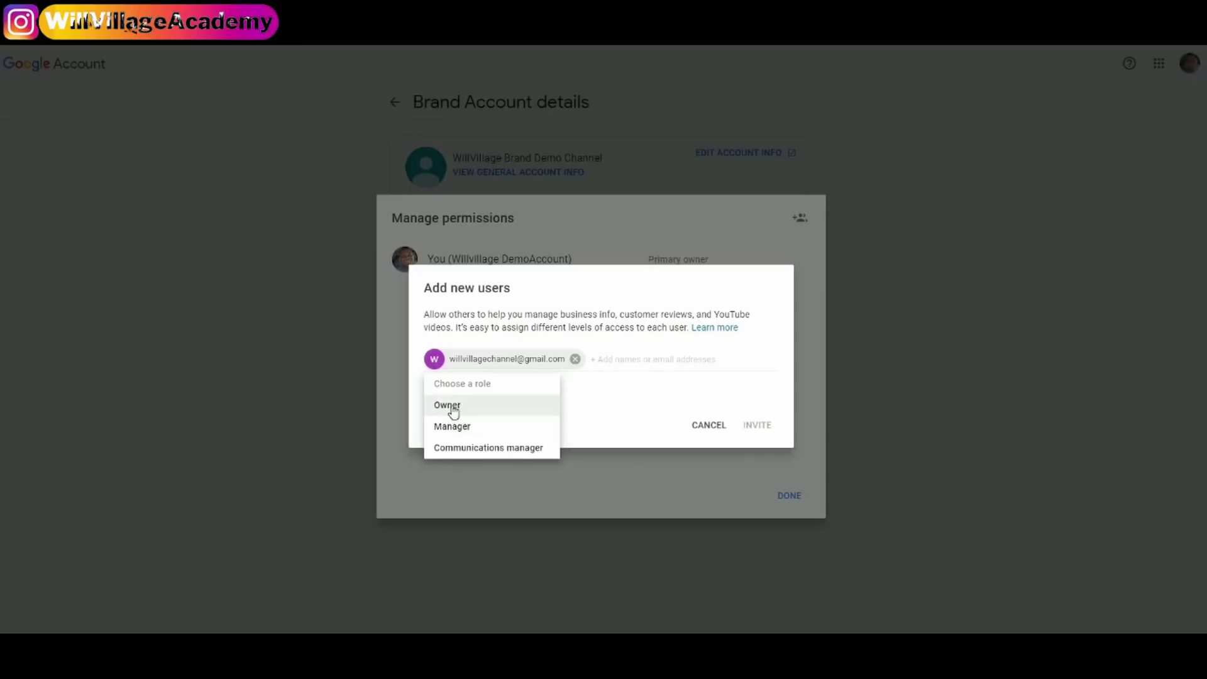
pyautogui.click(452, 409)
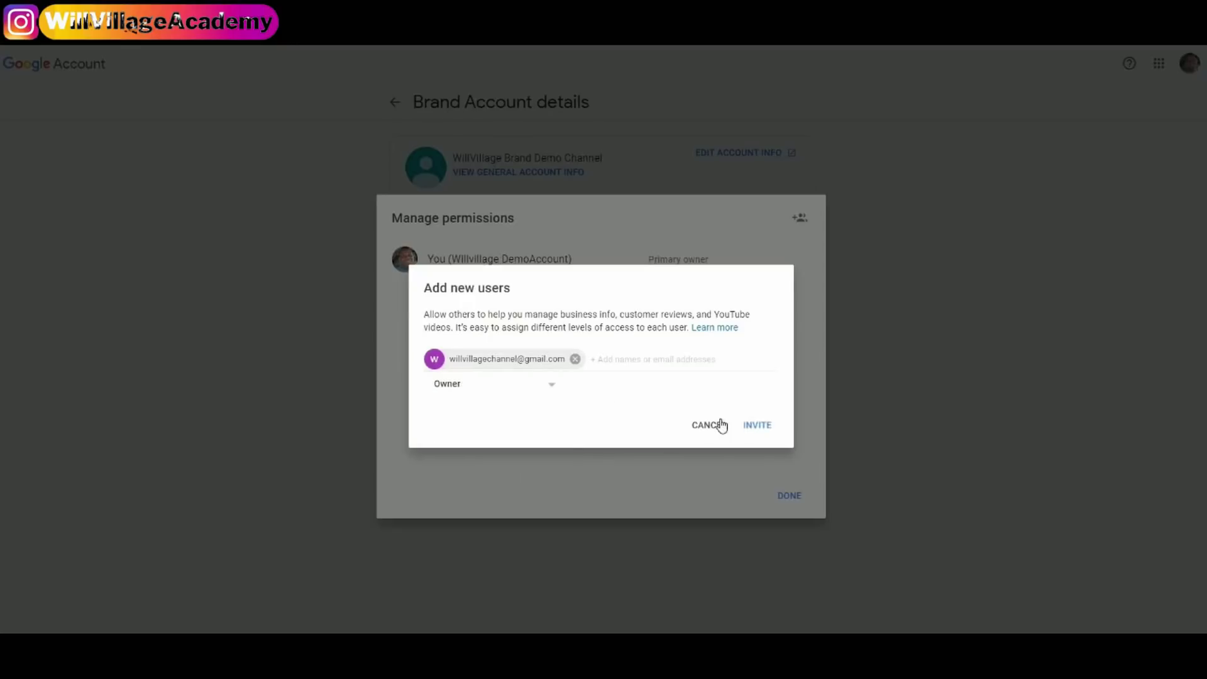
pyautogui.click(758, 426)
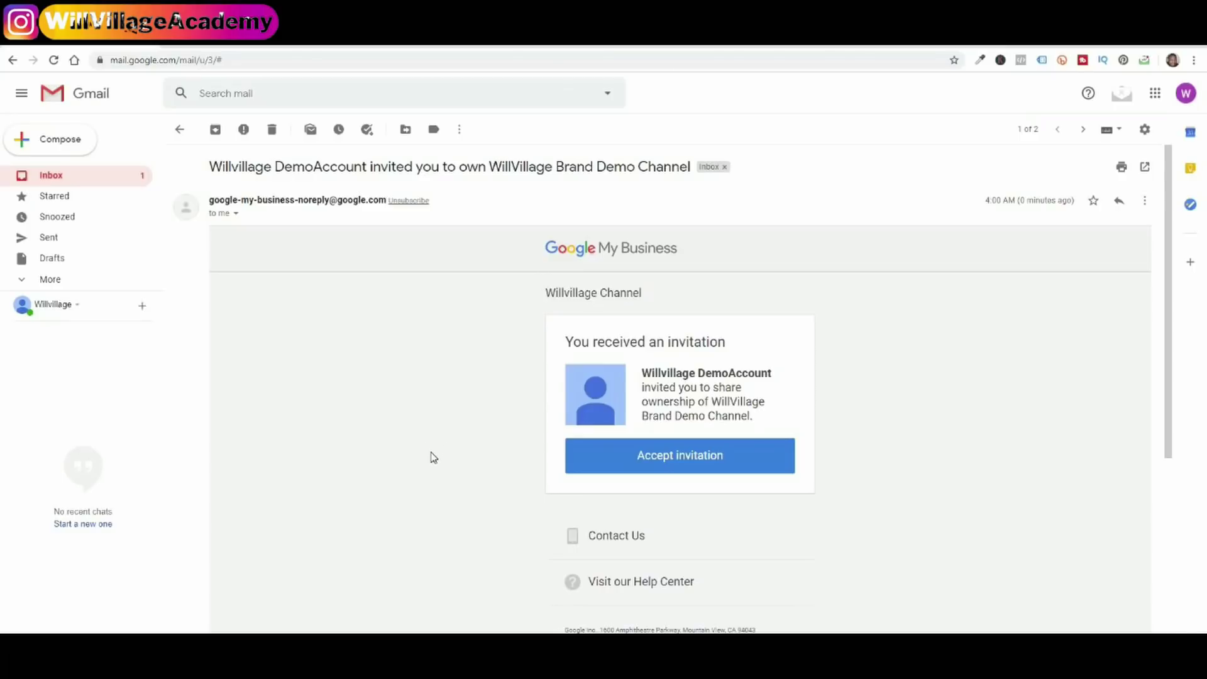
# - Accept the WillVillage Brand Demo Channel ownership invitation from the e-mail and confirm it
pyautogui.click(692, 462)
pyautogui.click(764, 356)
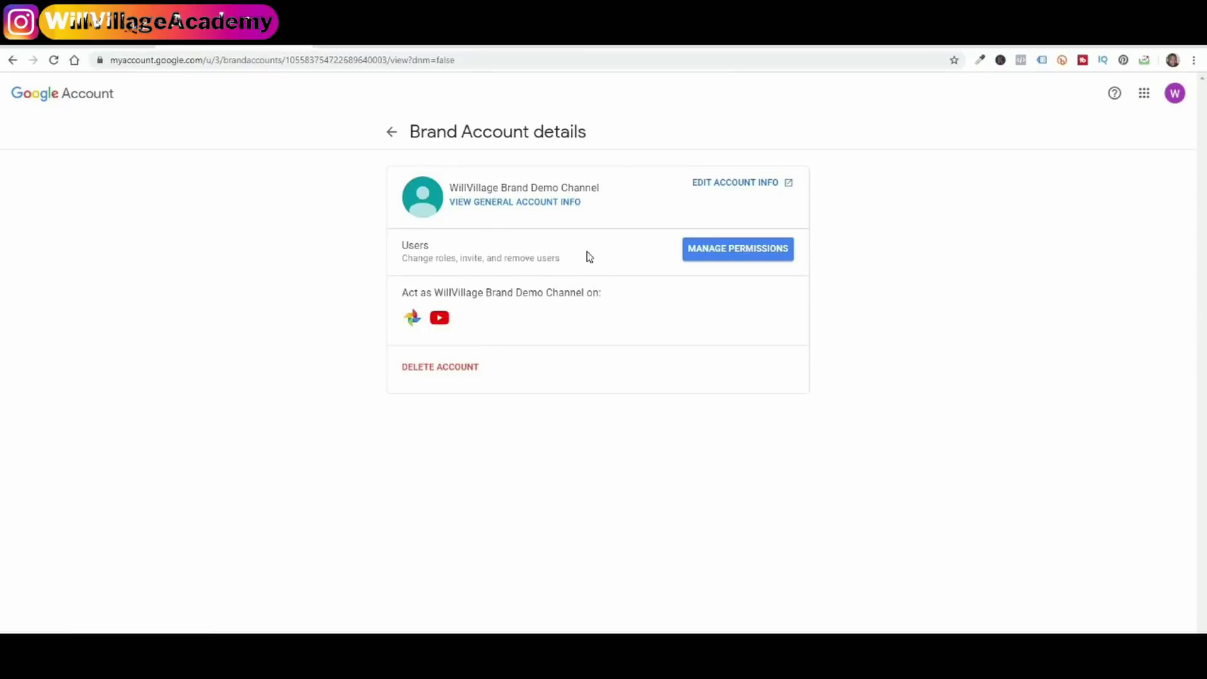
# - Open Manage permissions and show the role dropdown for the Willvillage Channel Owner entry
pyautogui.click(746, 254)
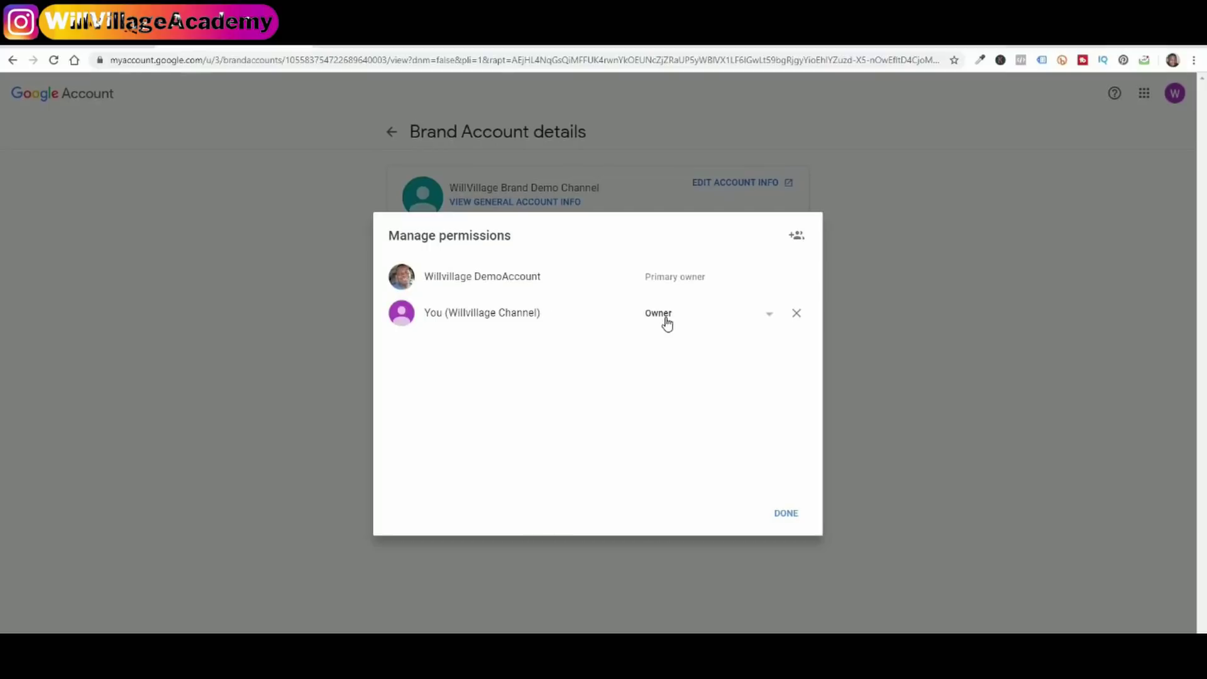
pyautogui.click(774, 318)
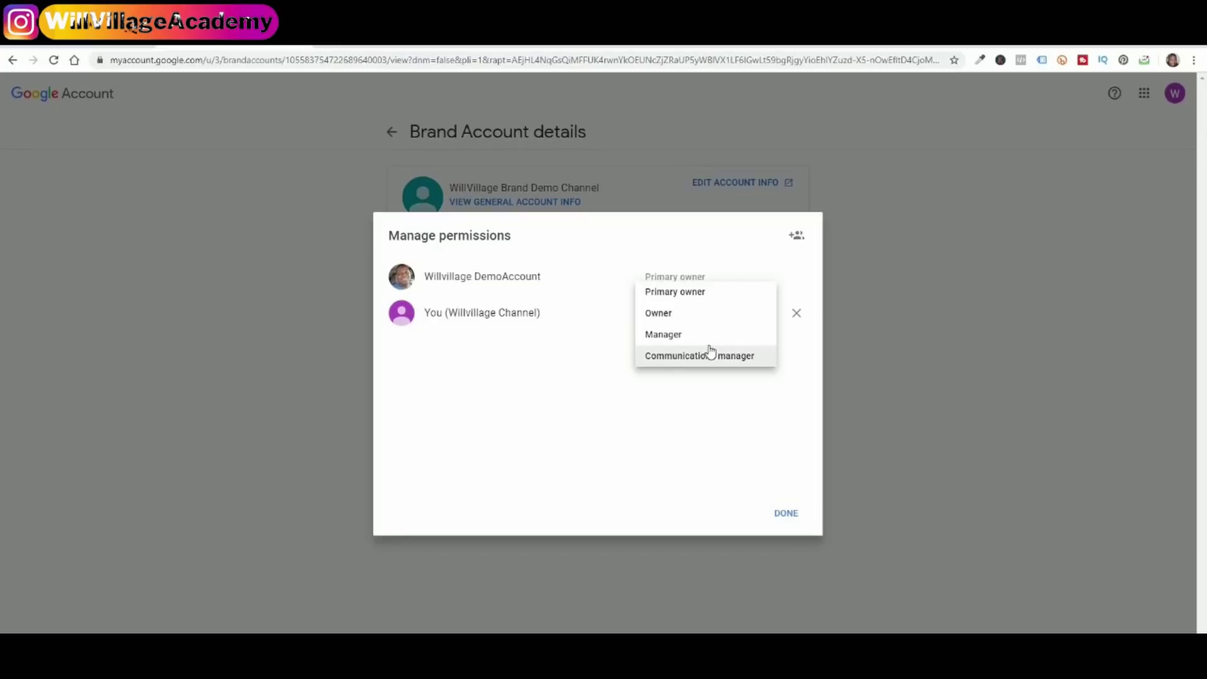
# - Make Willvillage Channel the Primary owner, confirm the transfer, close permissions, and return to Gmail
pyautogui.click(671, 293)
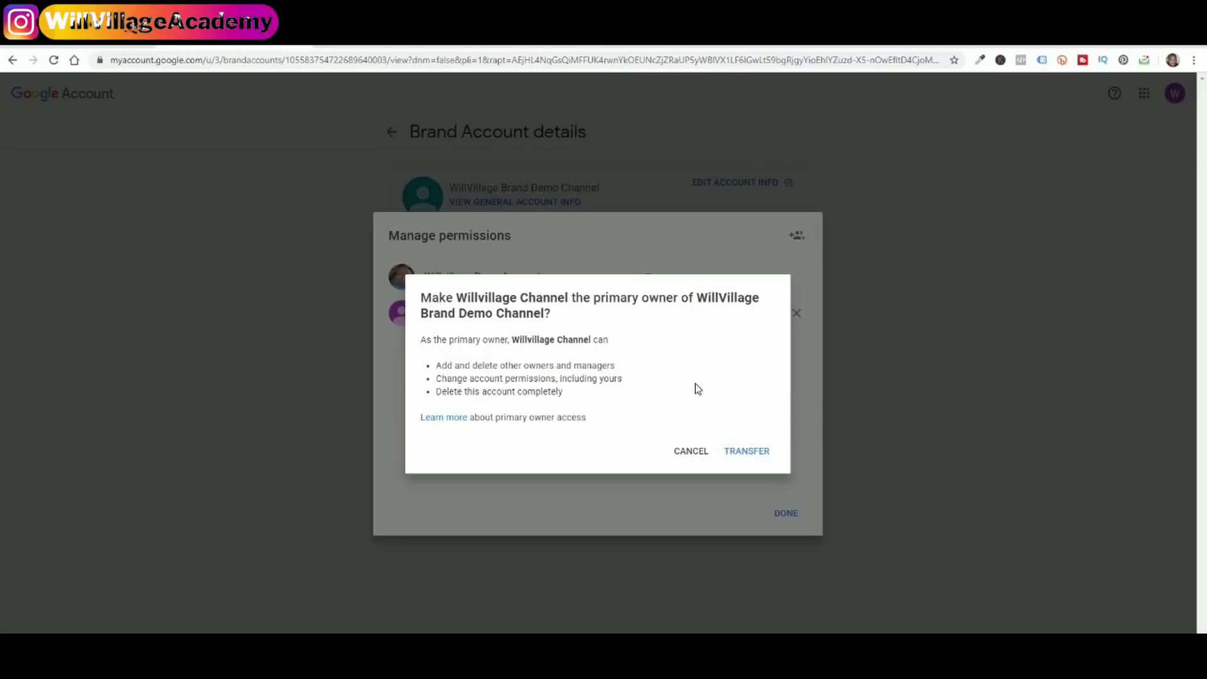
pyautogui.click(747, 452)
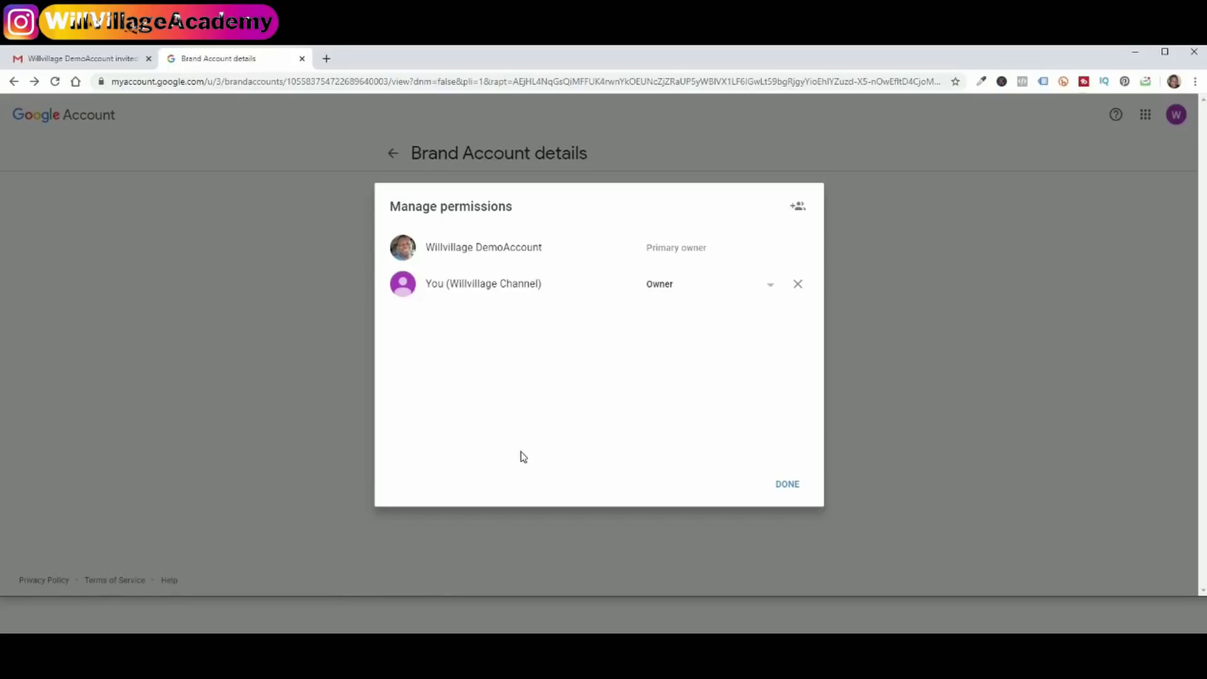
pyautogui.click(788, 486)
pyautogui.click(81, 58)
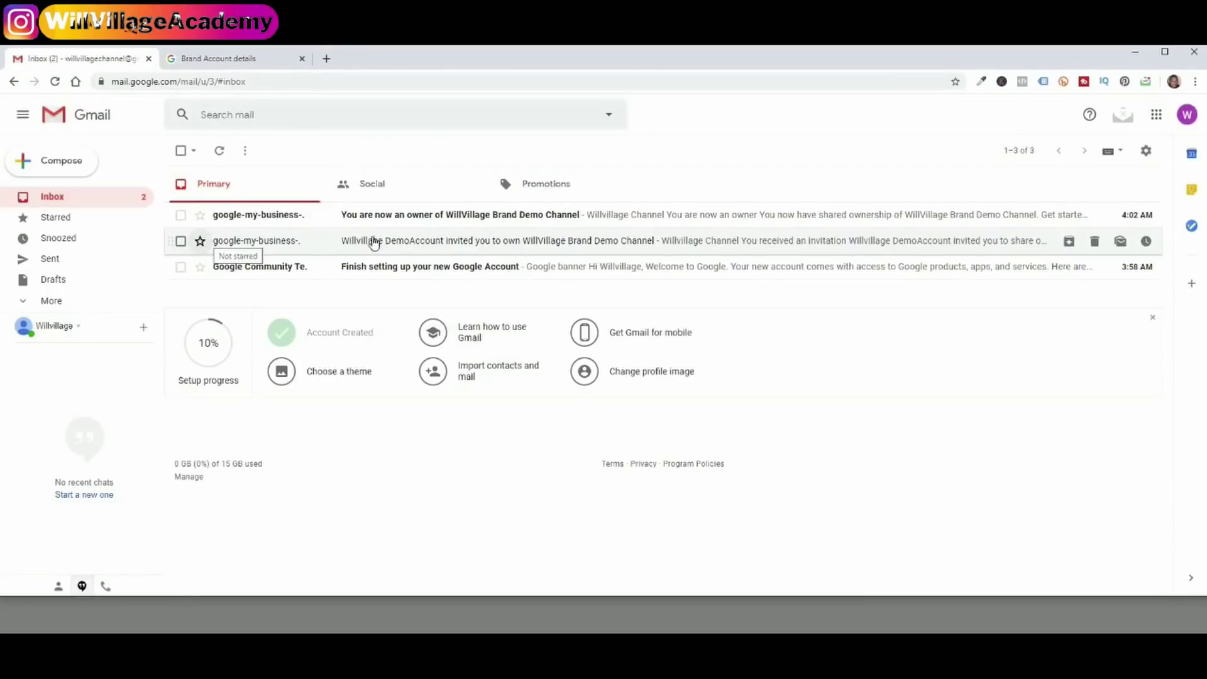
# - From the 'You are now an owner' e-mail, reach the brand channel's permissions to check ownership
pyautogui.click(645, 218)
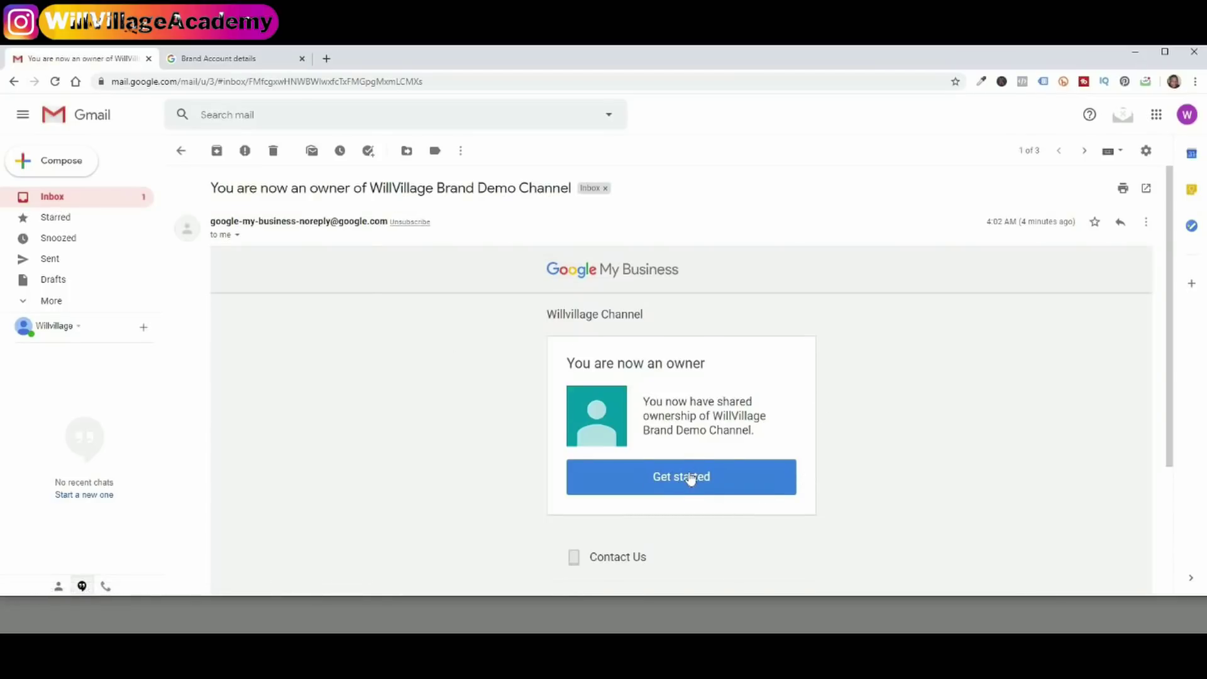
pyautogui.click(696, 479)
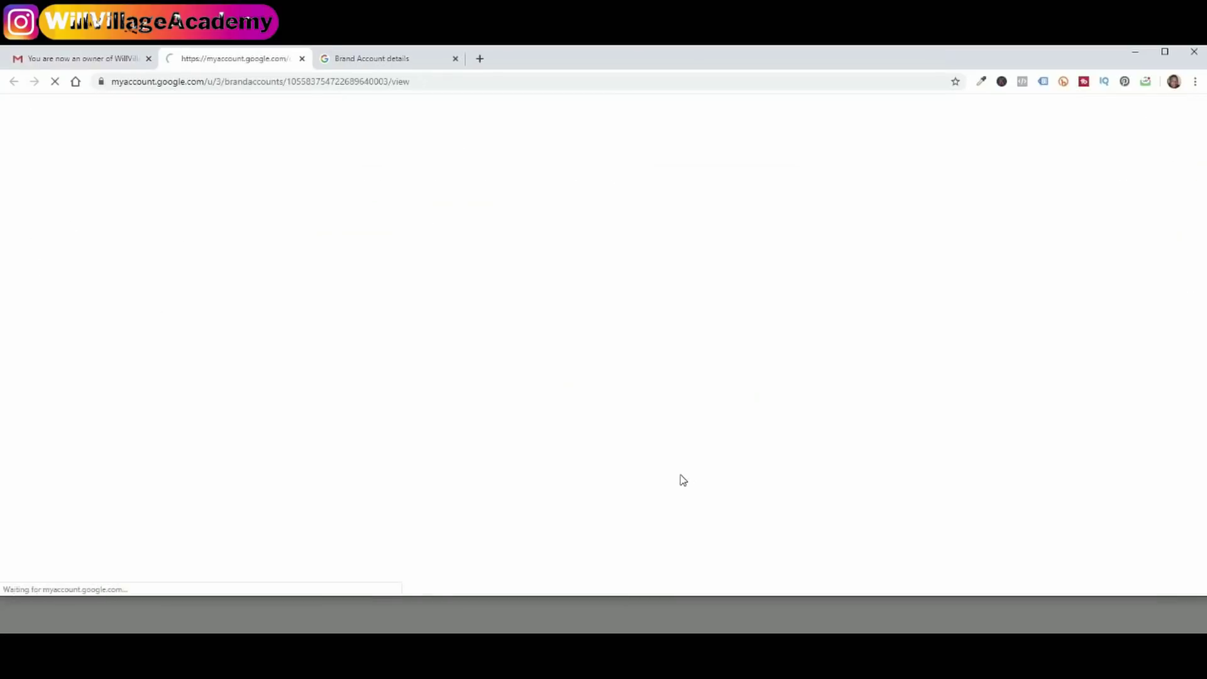
pyautogui.click(757, 272)
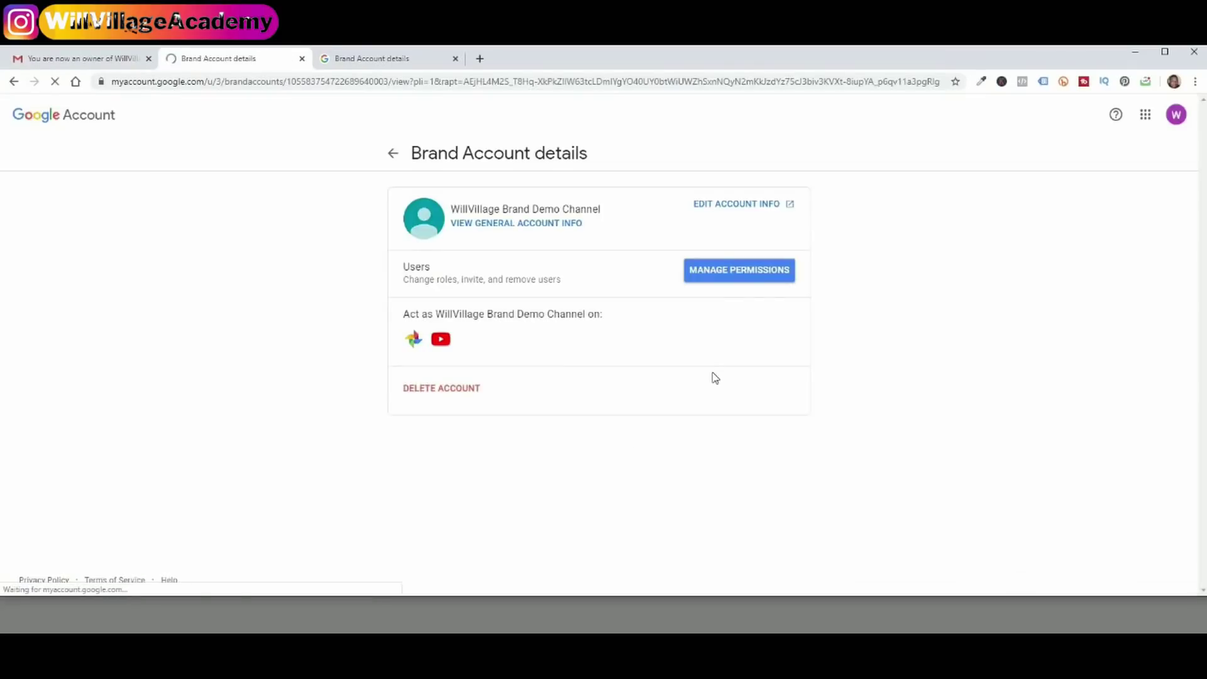
pyautogui.click(758, 272)
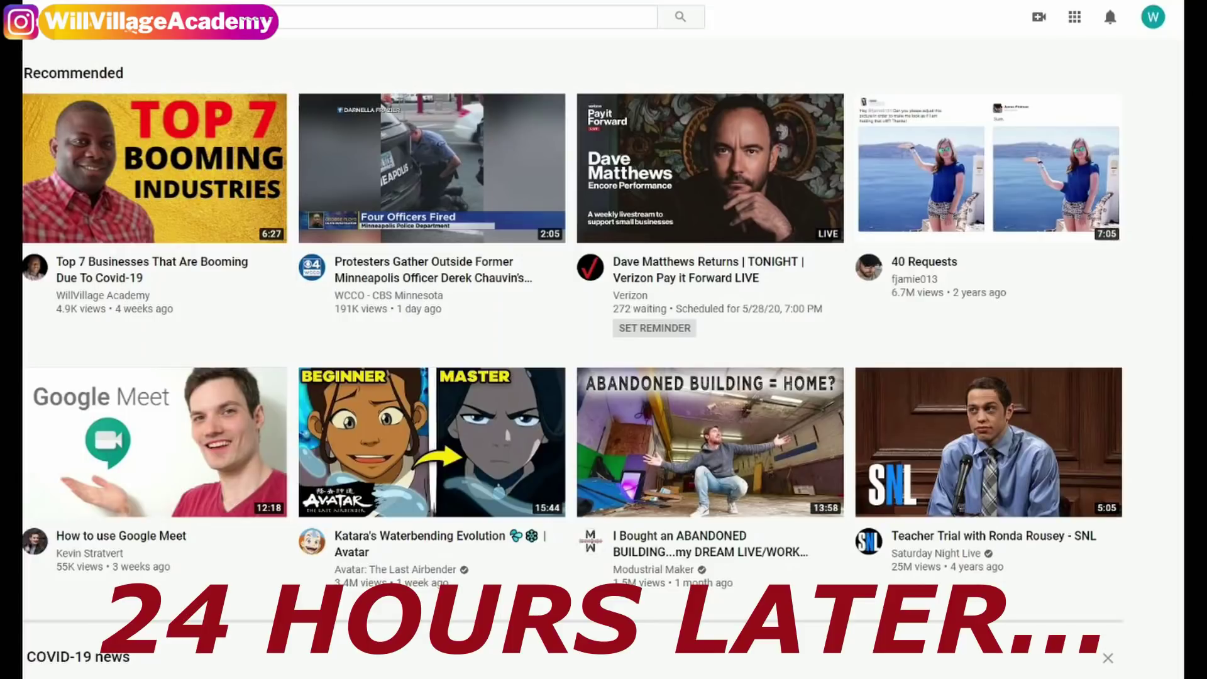
# - Show the Switch account list and highlight both accounts' address headings, then close it
pyautogui.click(1153, 17)
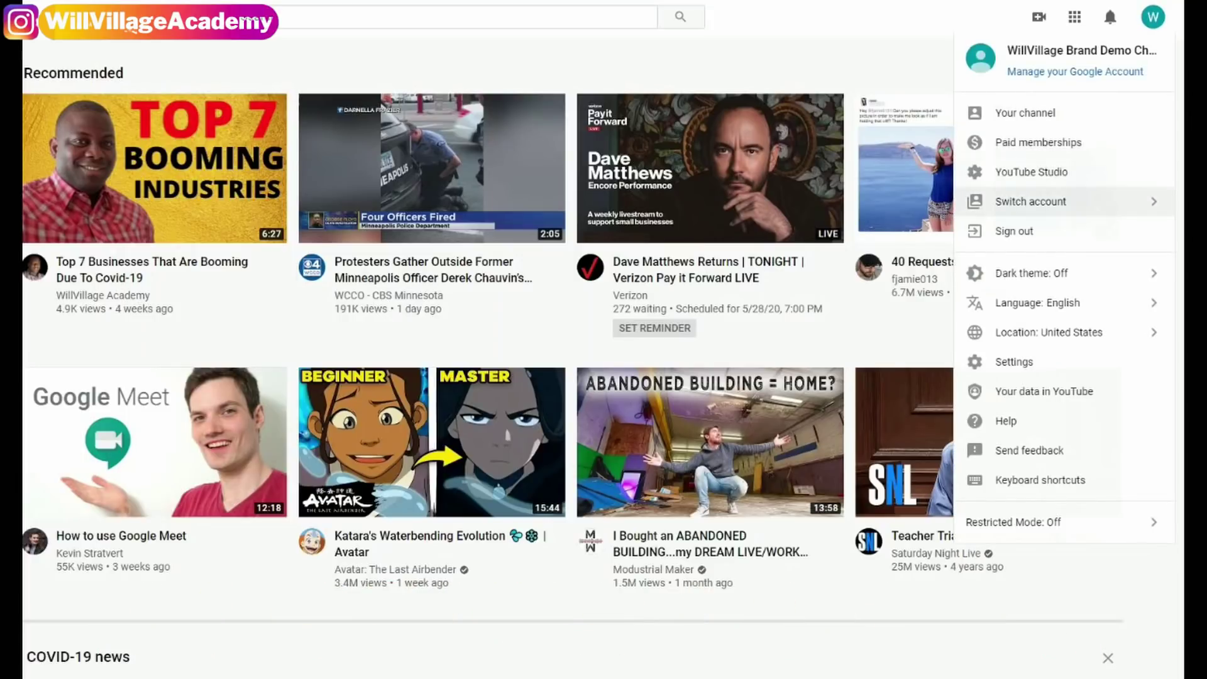
pyautogui.click(1031, 201)
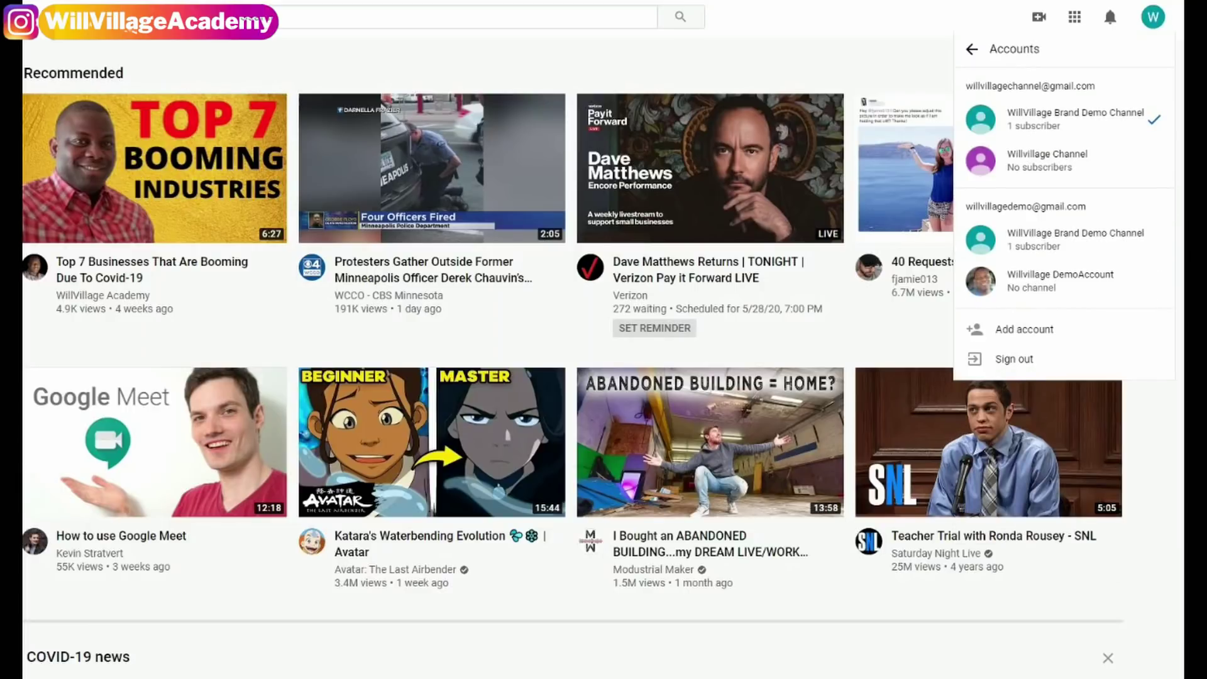
pyautogui.tripleClick(1025, 206)
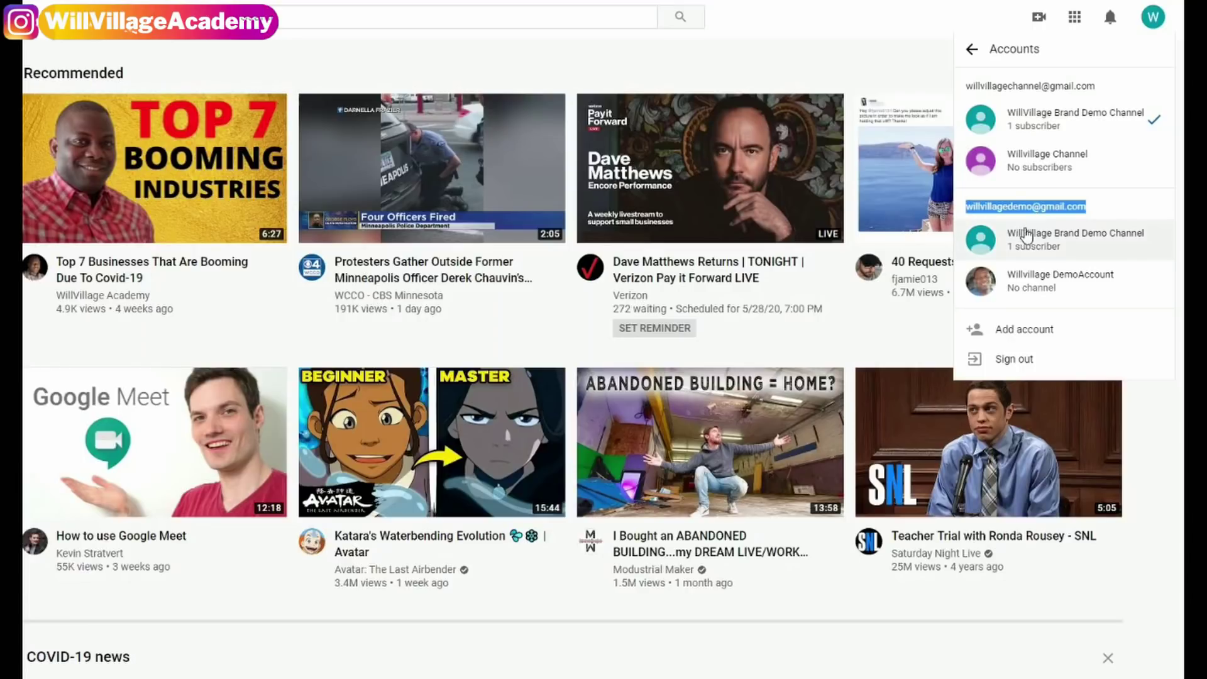
pyautogui.moveTo(1127, 81); pyautogui.dragTo(967, 88)
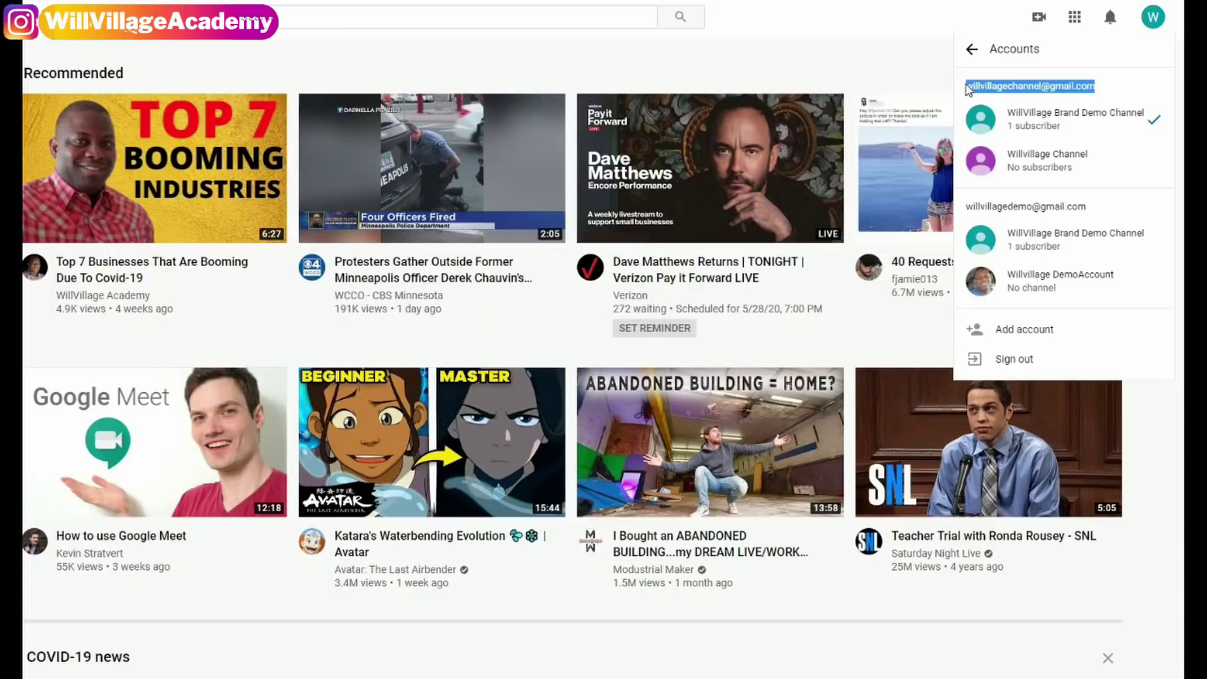
pyautogui.click(967, 88)
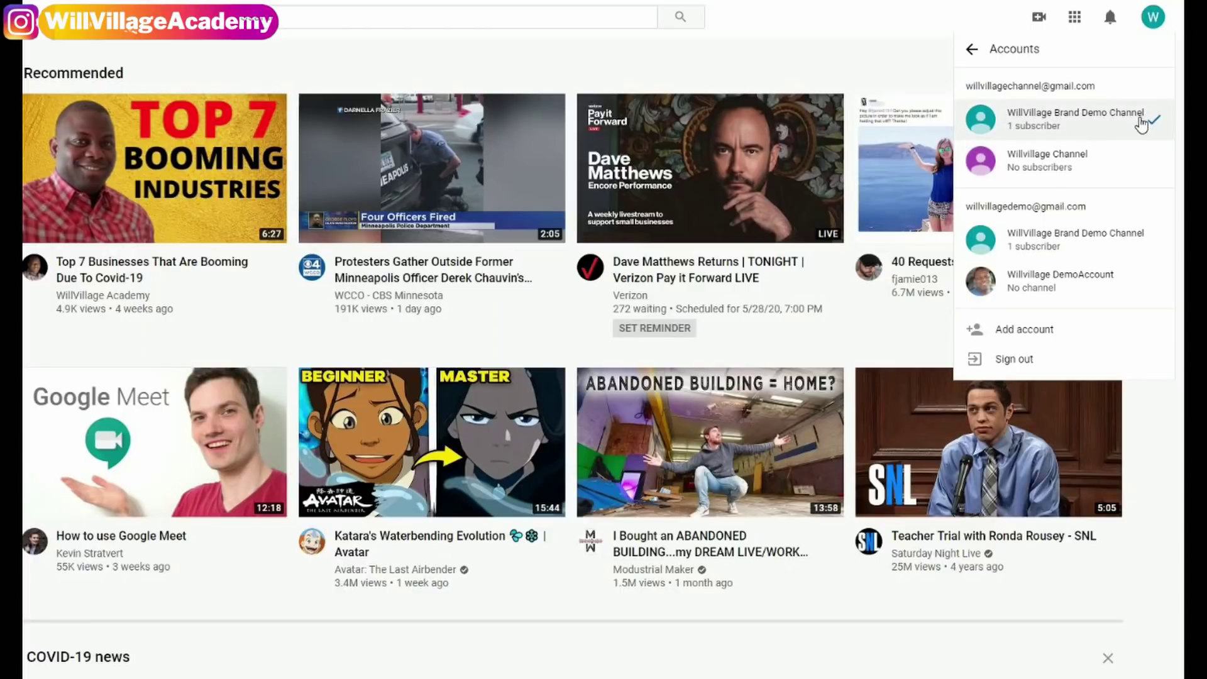
pyautogui.moveTo(1096, 86); pyautogui.dragTo(963, 88)
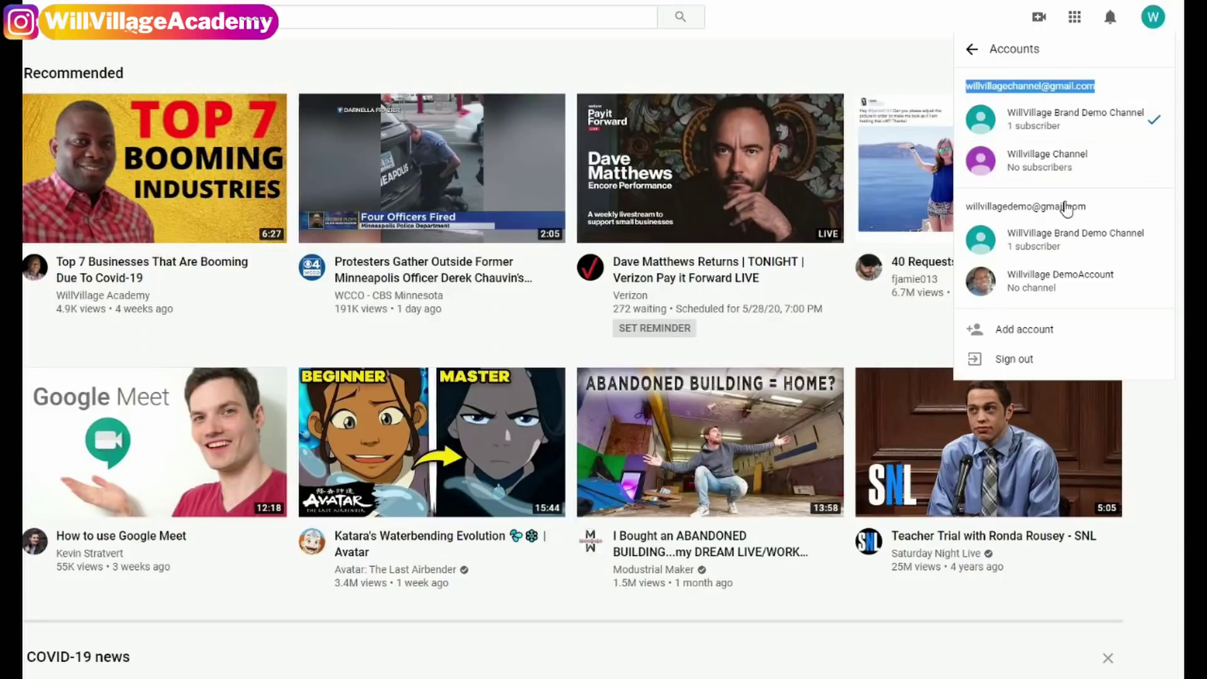
pyautogui.moveTo(1097, 206); pyautogui.dragTo(965, 214)
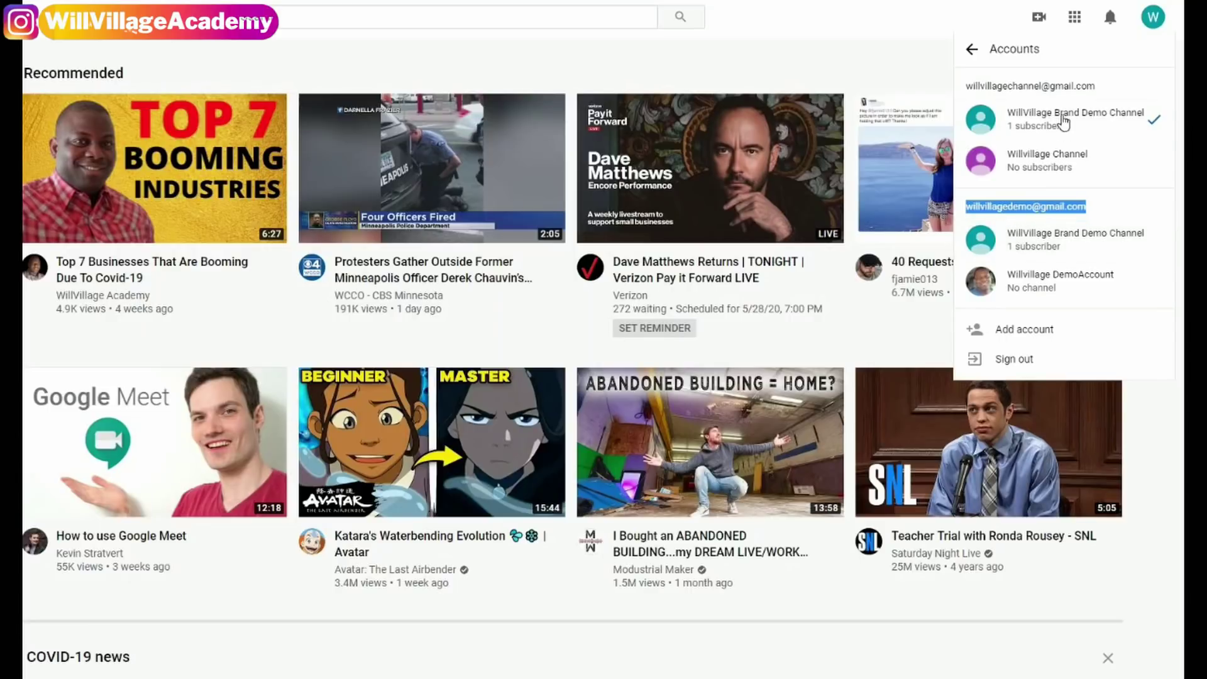
pyautogui.press('Escape')
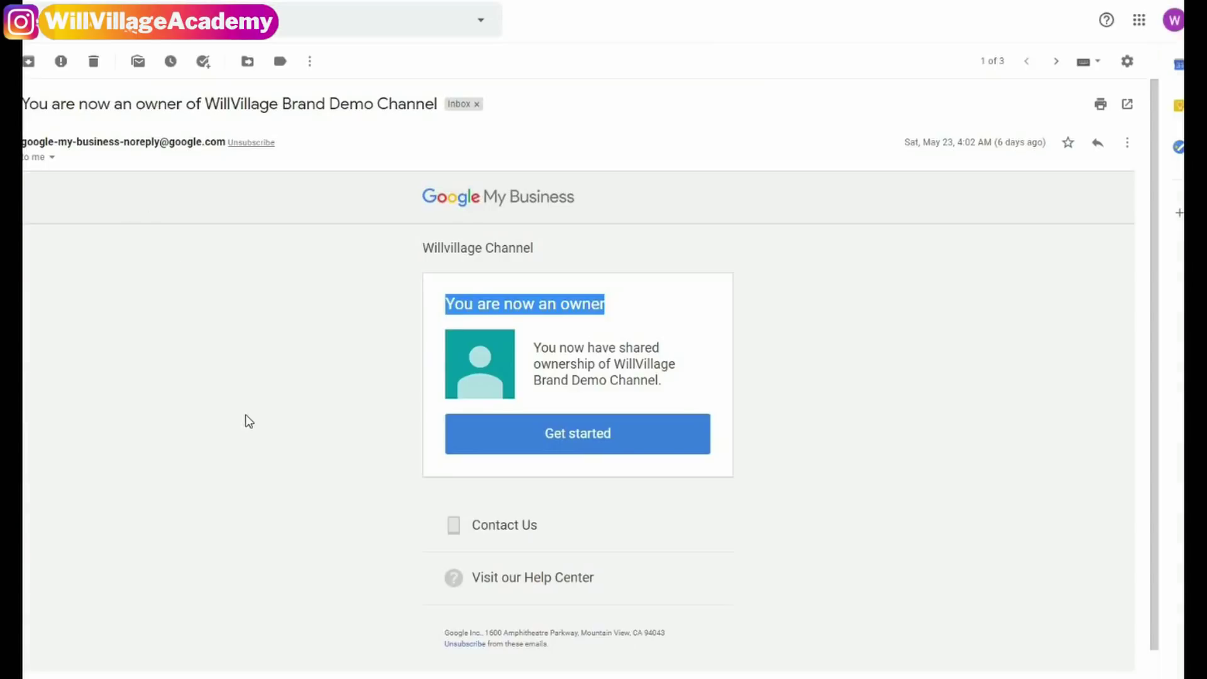
# - Highlight the channel name in the ownership e-mail and follow its Get started link
pyautogui.click(636, 306)
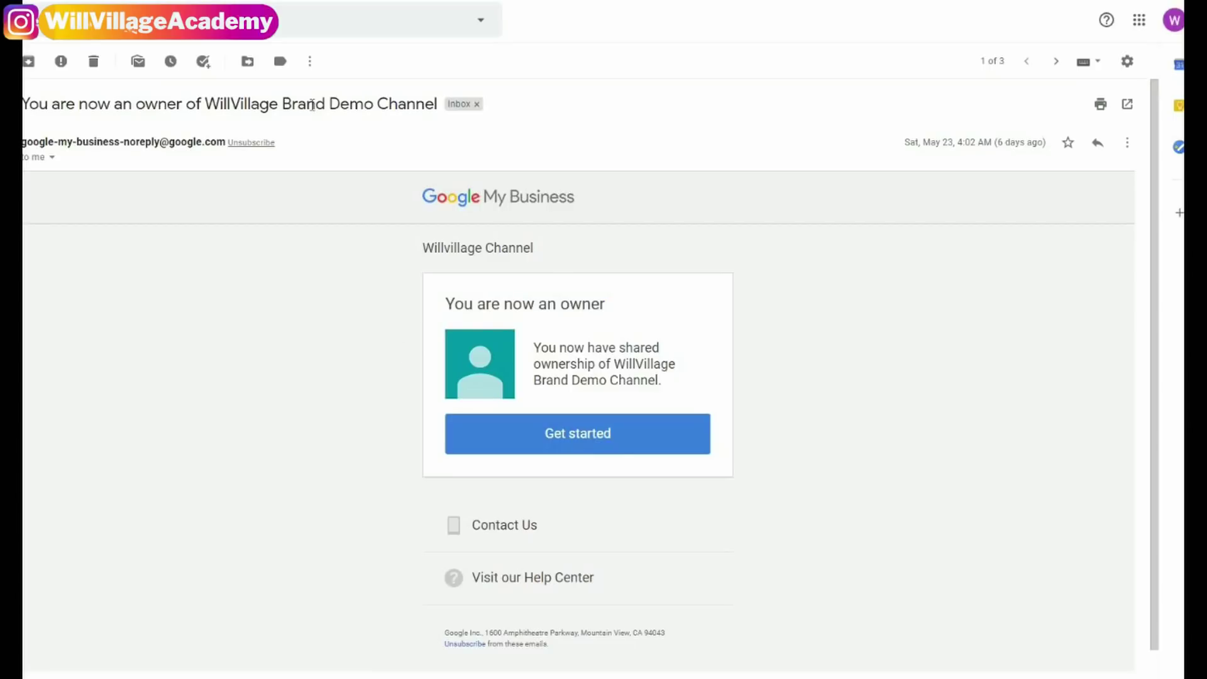
pyautogui.moveTo(437, 105); pyautogui.dragTo(205, 105)
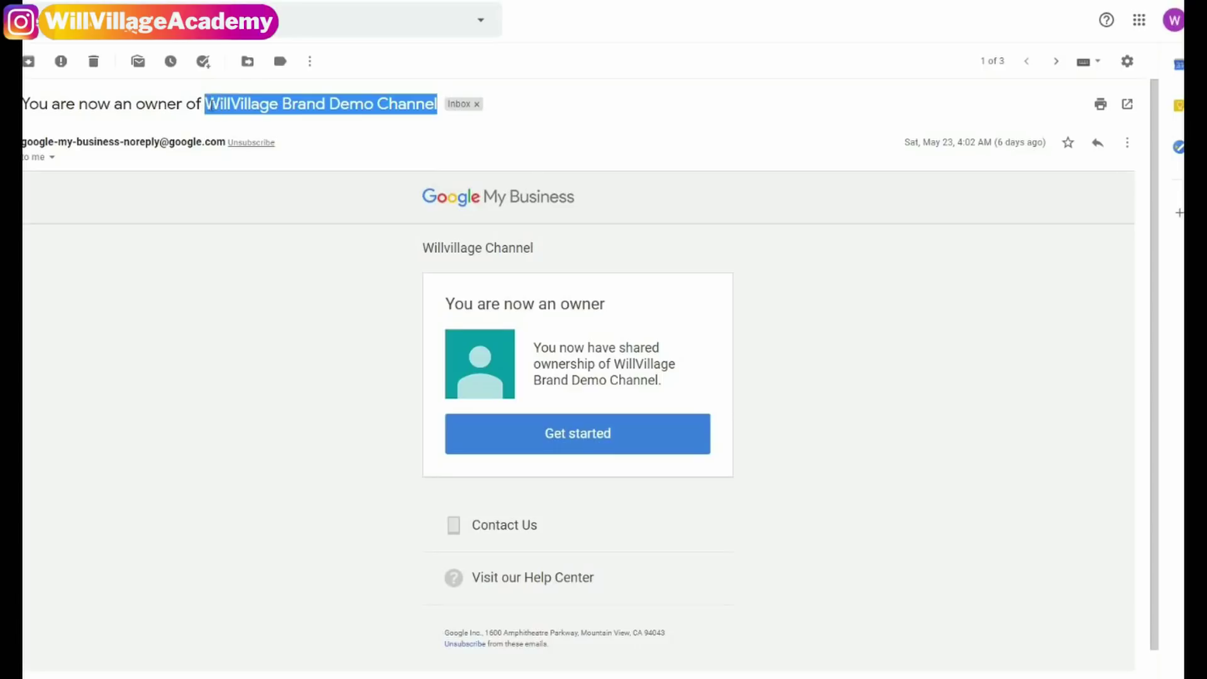
pyautogui.click(596, 441)
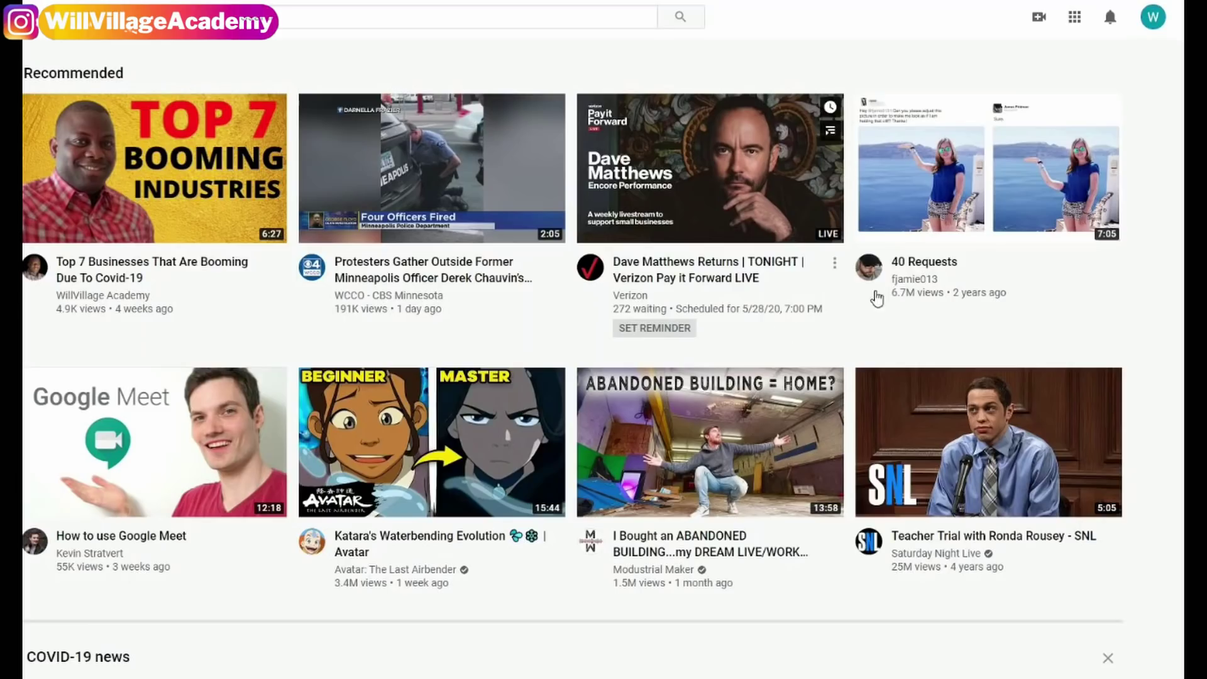
# - From YouTube settings, open the brand channel's manager permissions to reach Google's password check
pyautogui.click(1154, 17)
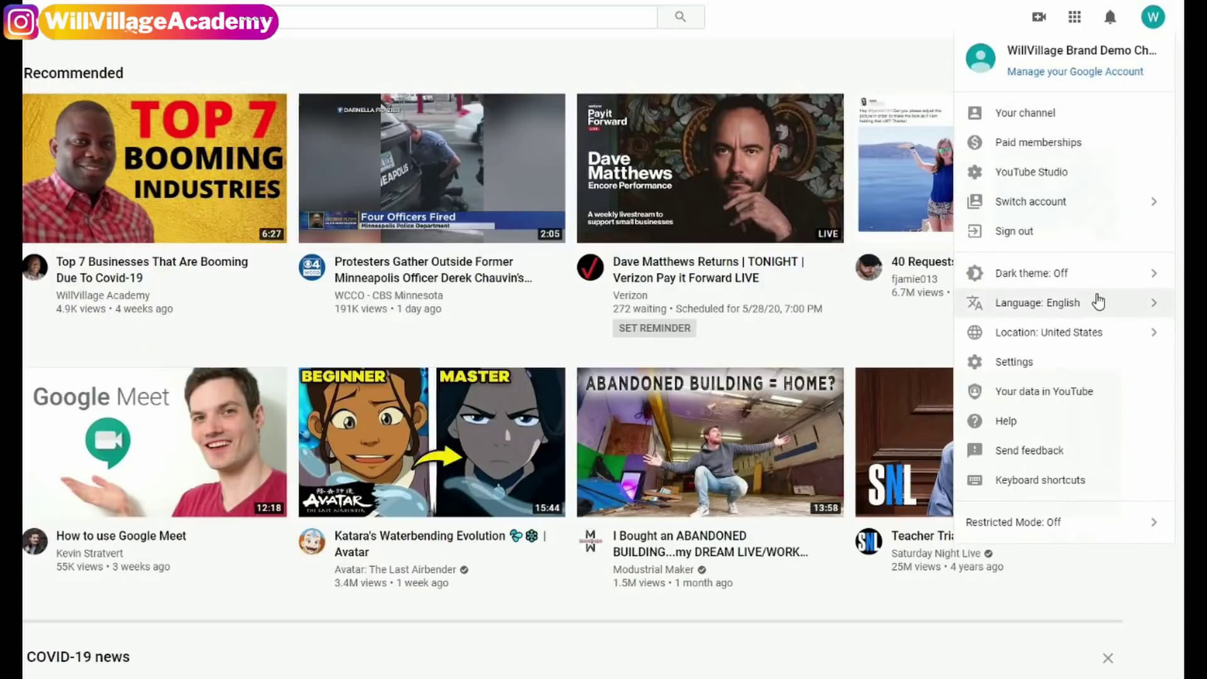
pyautogui.click(1023, 363)
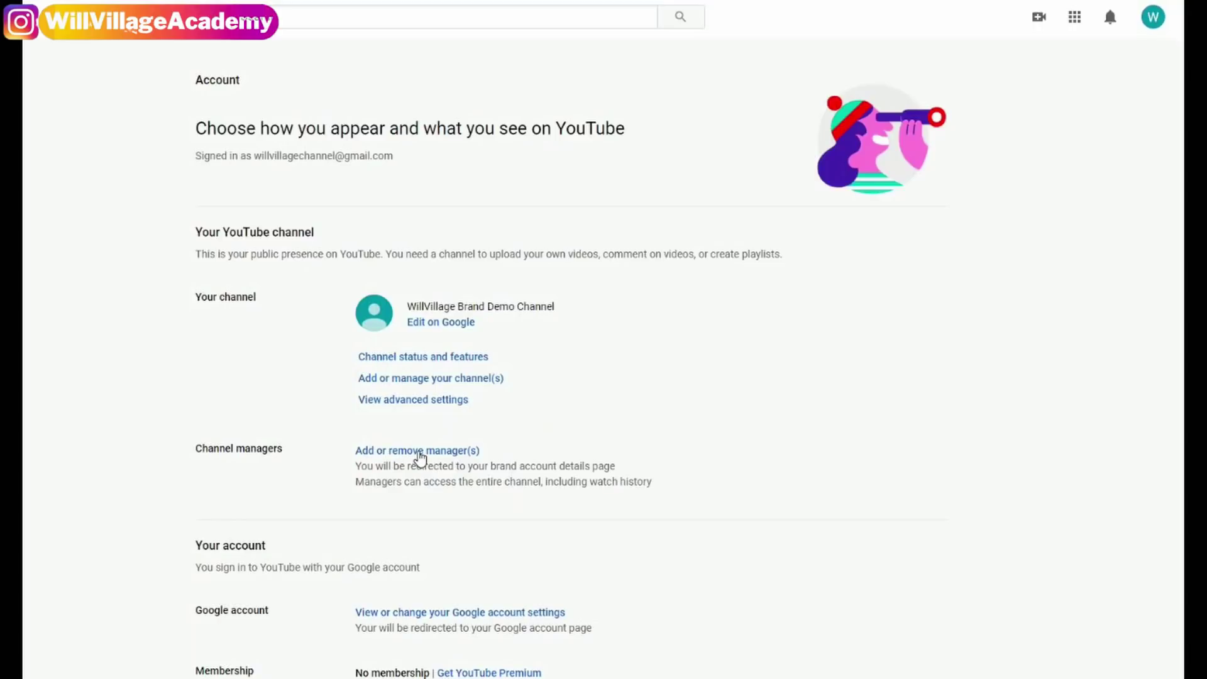
pyautogui.click(418, 451)
pyautogui.click(650, 201)
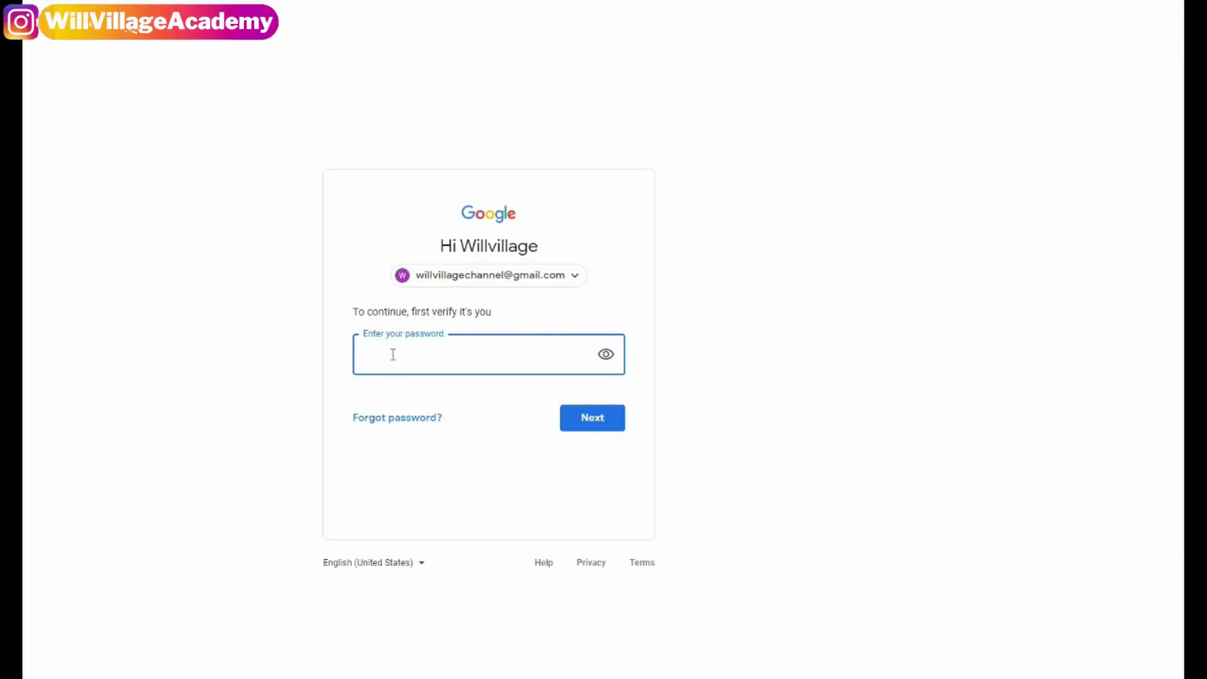
# - Paste the account password to verify, then open WillVillage Brand Demo Channel's permissions list
pyautogui.hotkey('ctrl', 'v')
pyautogui.click(593, 423)
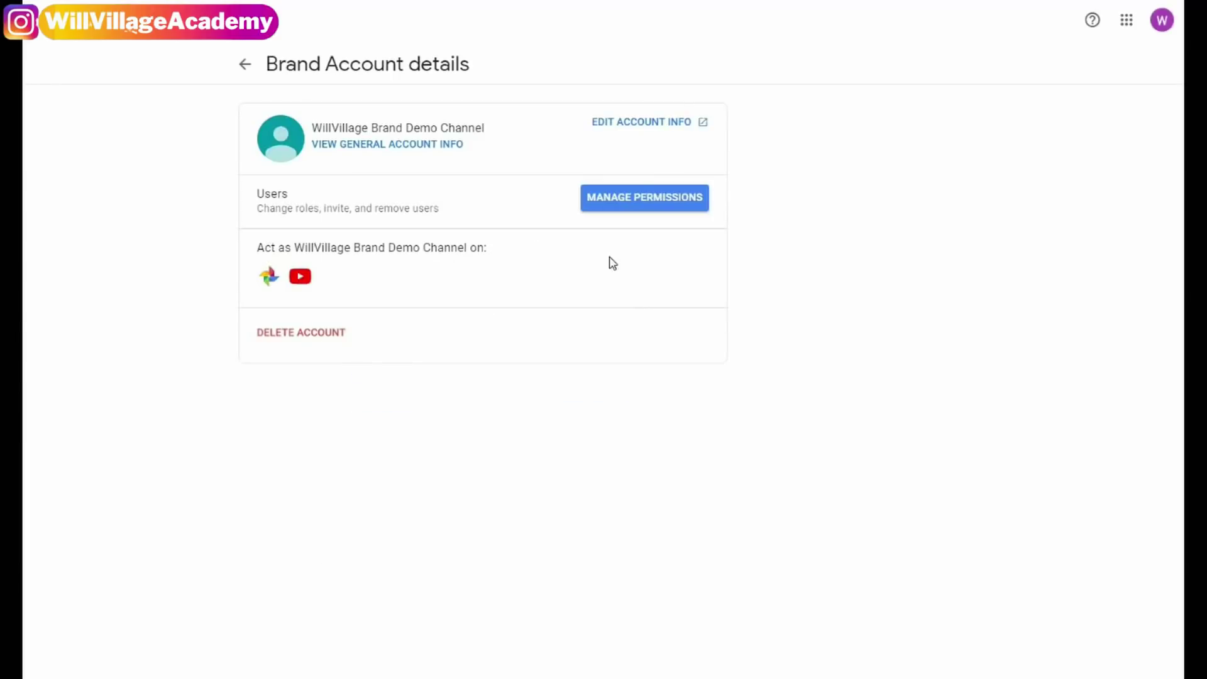
pyautogui.click(659, 197)
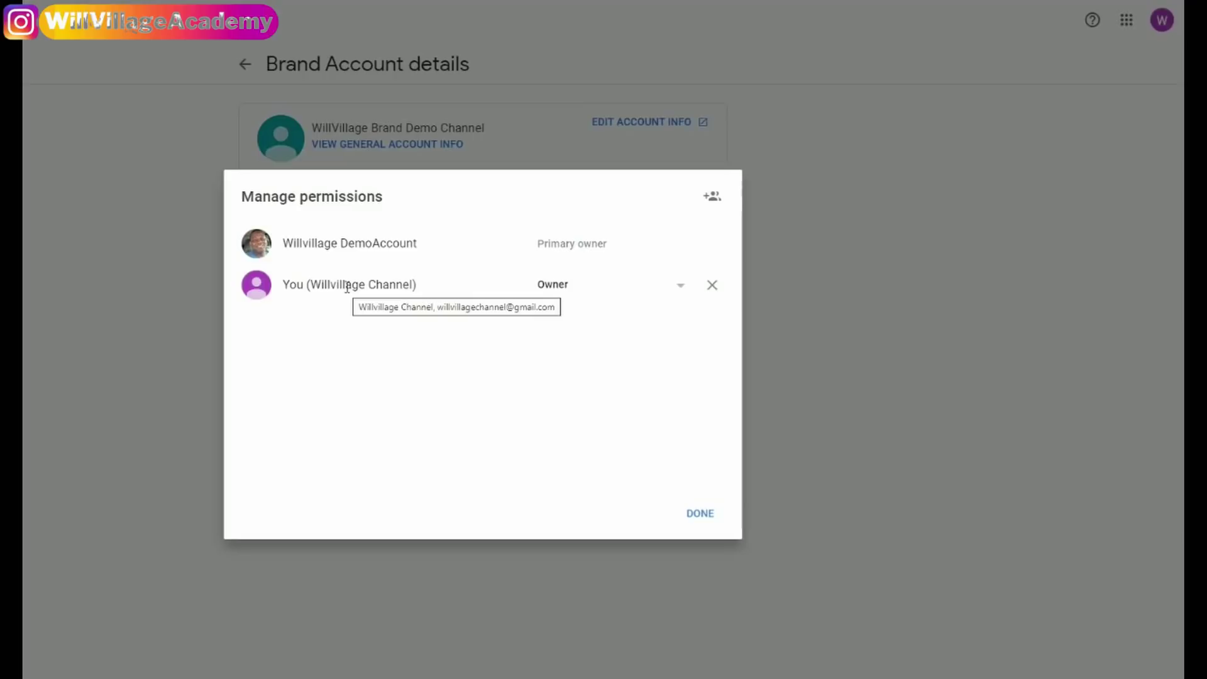
# - Change the signed-in account's role to Primary owner and confirm the transfer
pyautogui.click(680, 286)
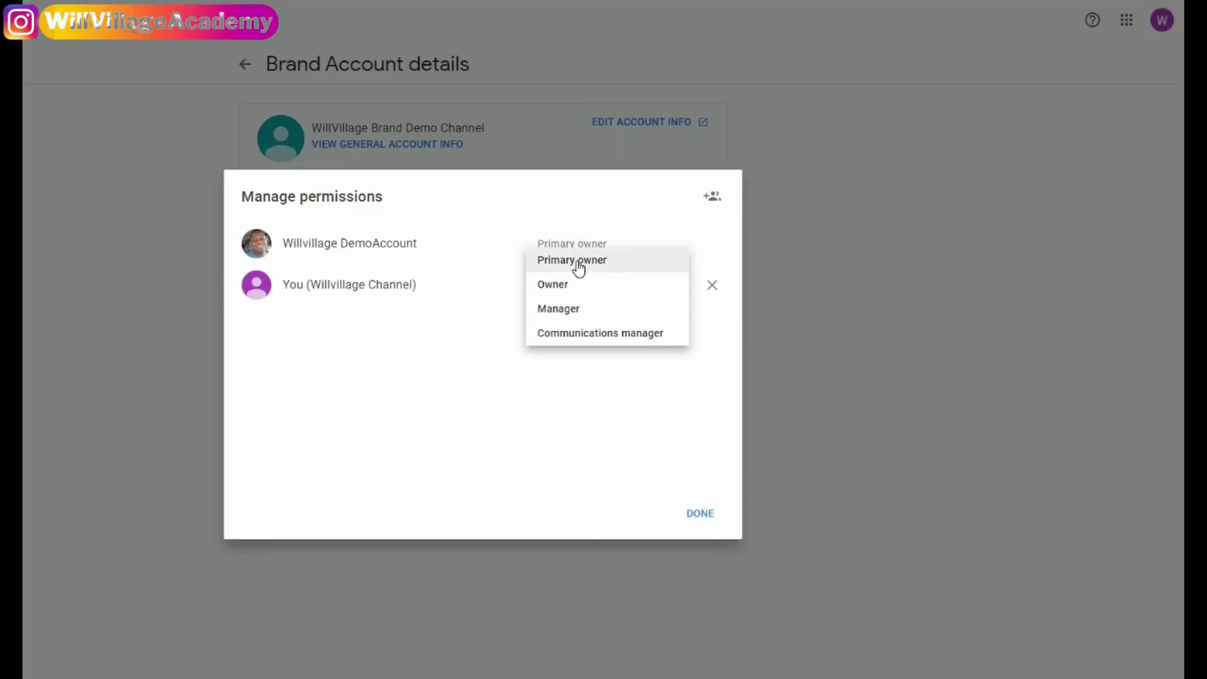
pyautogui.click(579, 268)
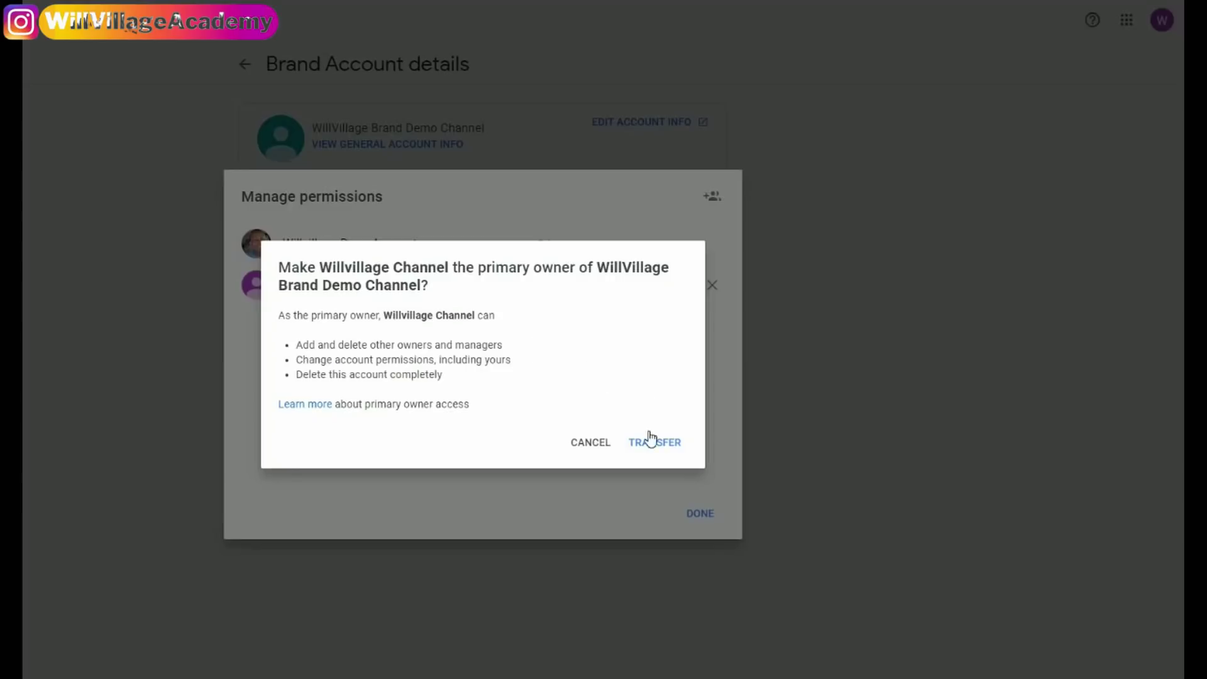
pyautogui.click(654, 443)
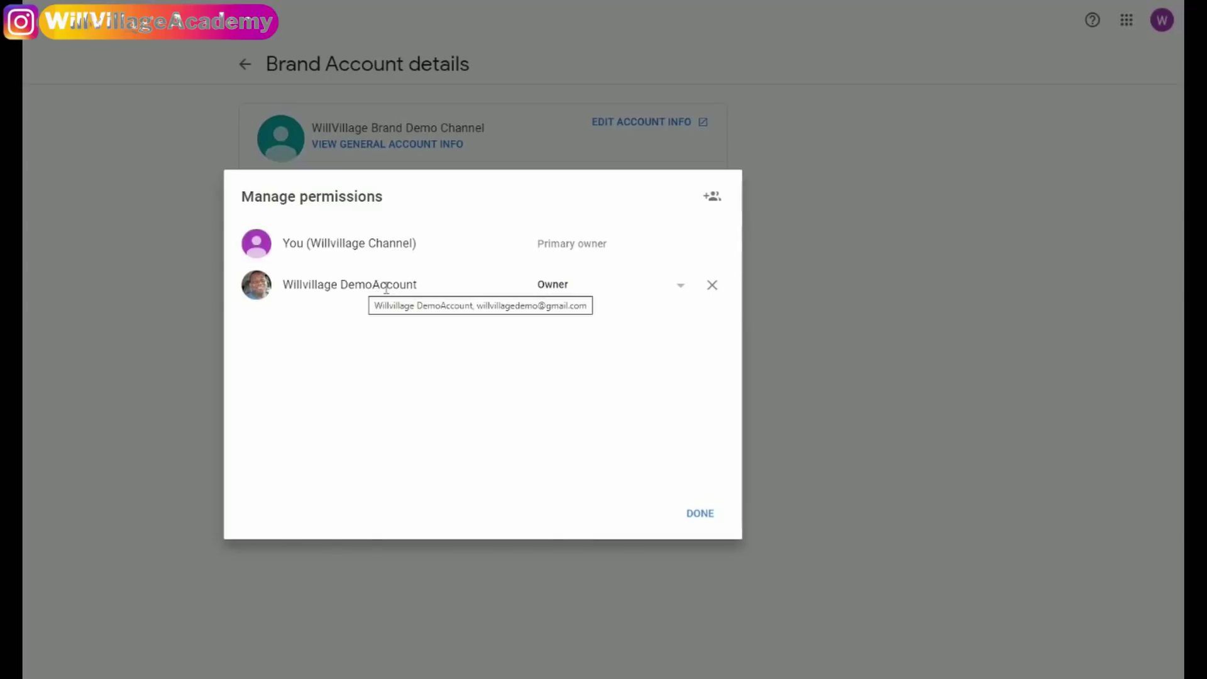
# - Remove the demo account from the channel's permissions, confirm, and close the dialog
pyautogui.click(712, 291)
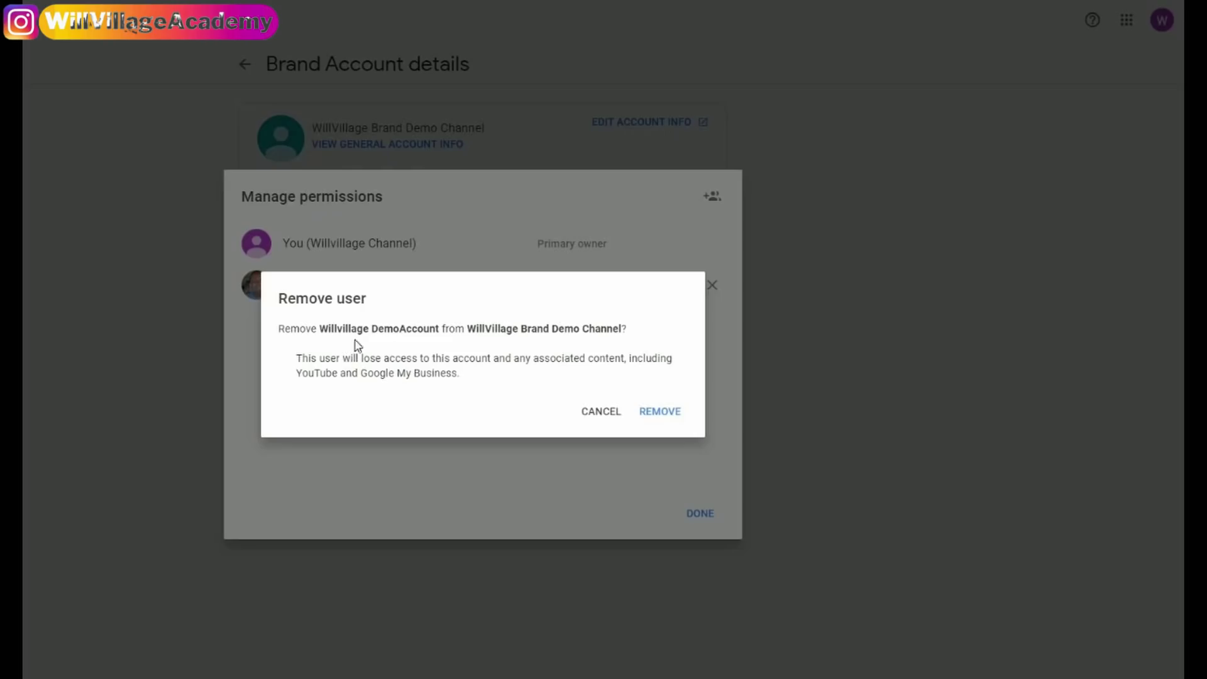
pyautogui.click(663, 414)
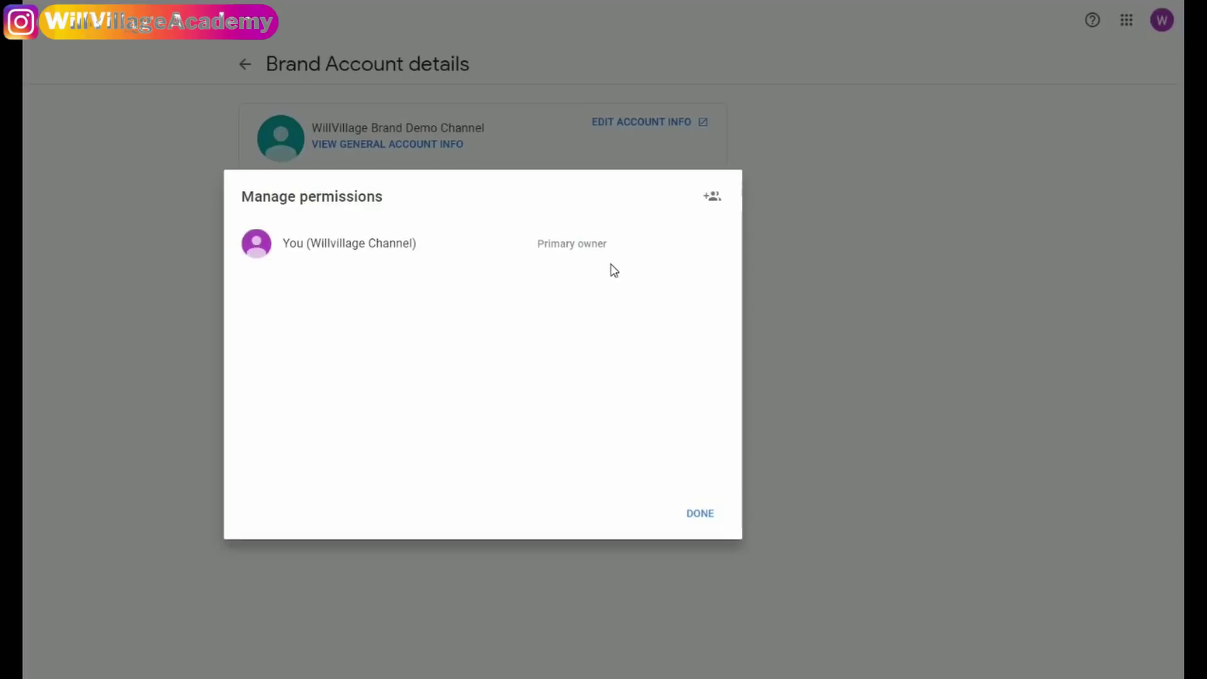
pyautogui.click(702, 517)
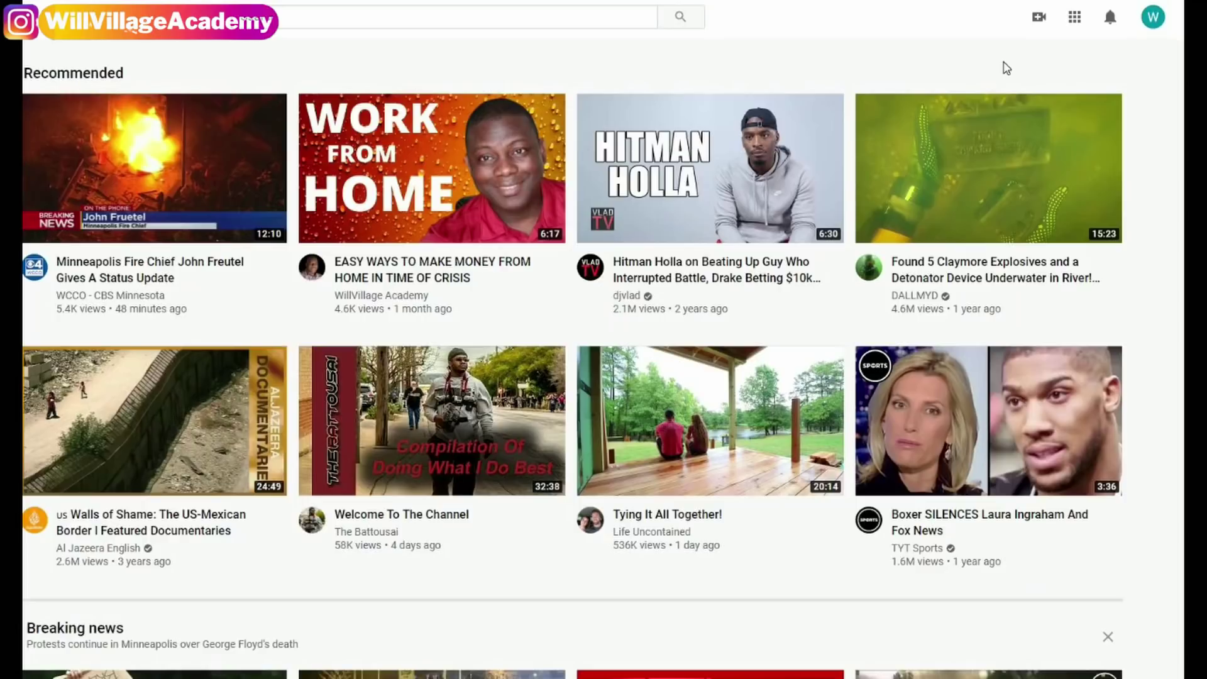
# - Check YouTube's account switcher, where the brand channel appears only under the primary owner
pyautogui.click(1155, 19)
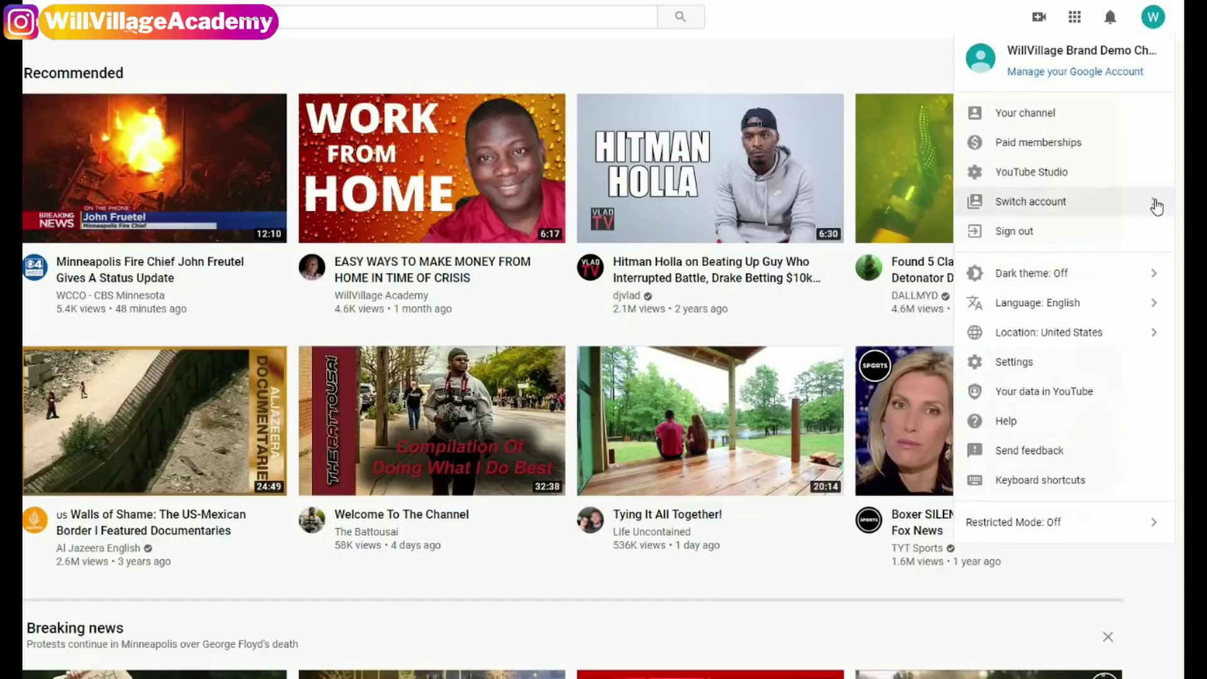
pyautogui.click(1155, 203)
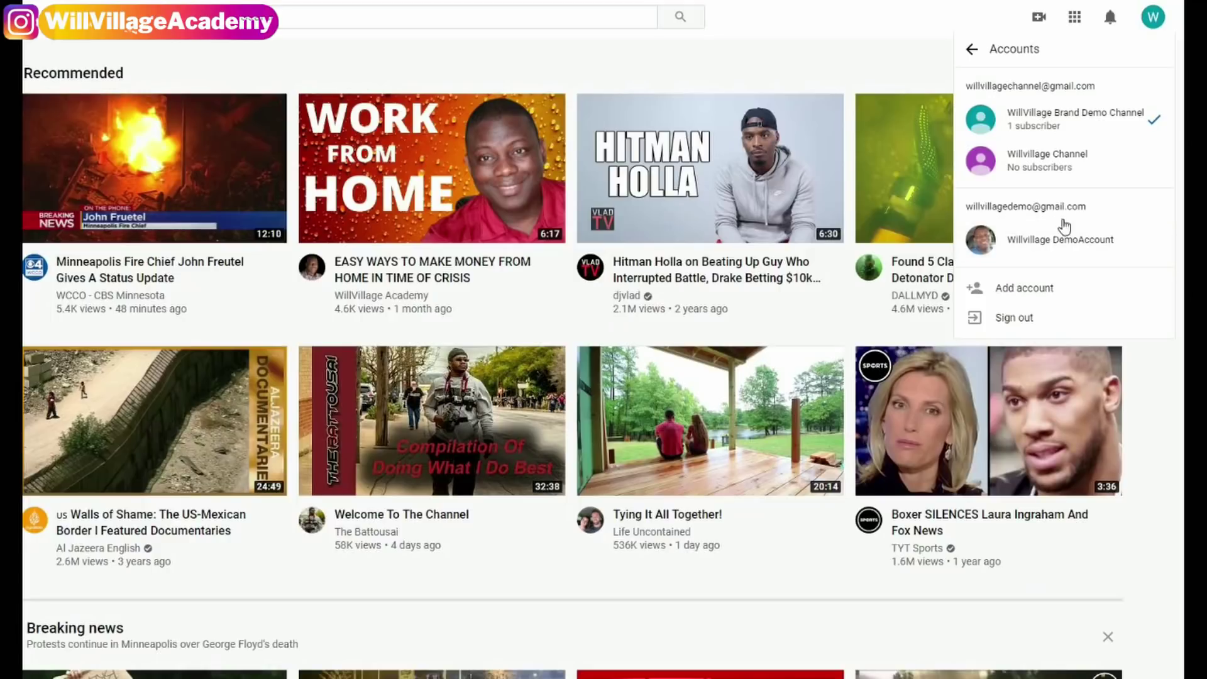